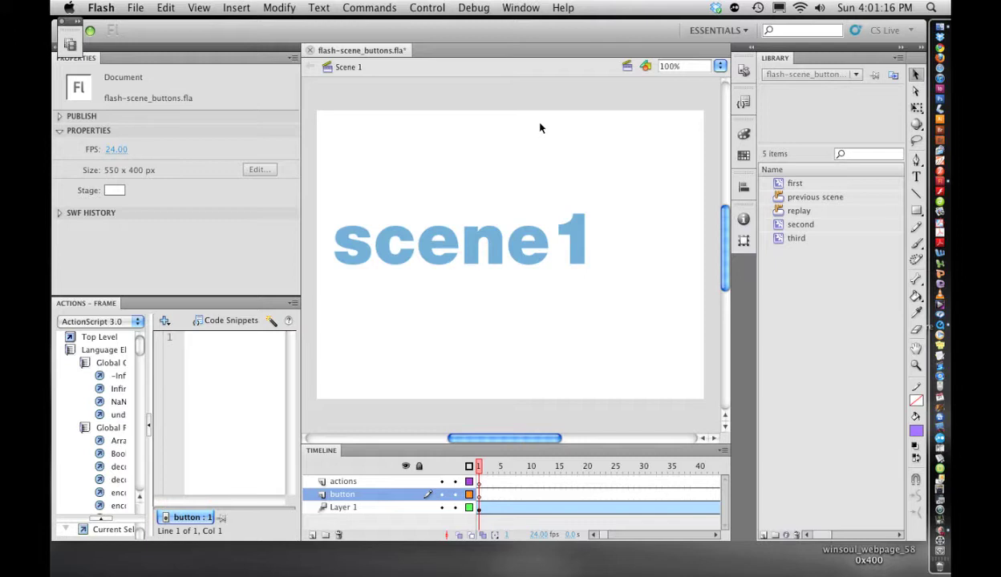
Step: View the contents of Scene 2, and return to Scene 1
{"action": "left_click", "coordinate": [627, 66]}
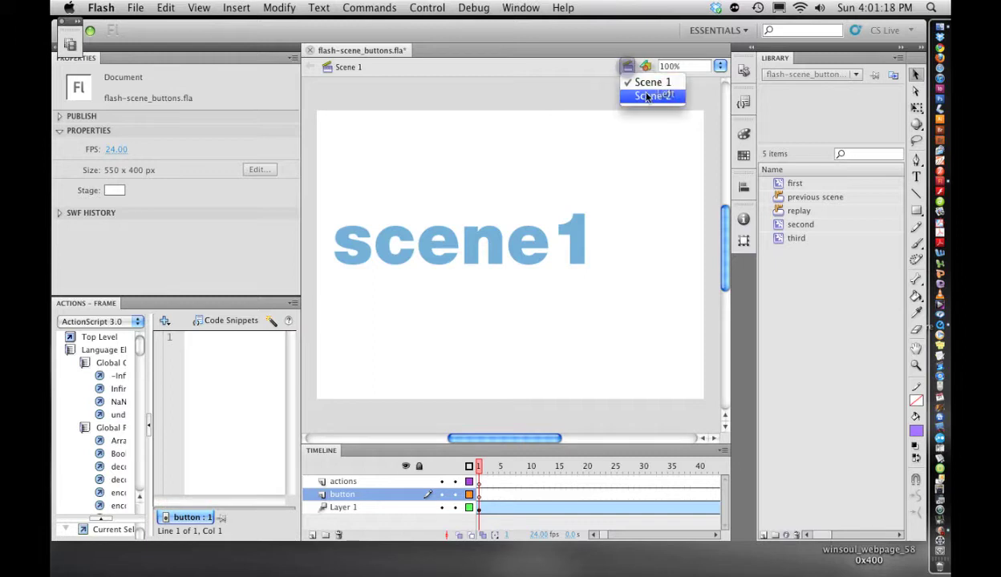
{"action": "left_click", "coordinate": [647, 95]}
{"action": "left_click", "coordinate": [627, 65]}
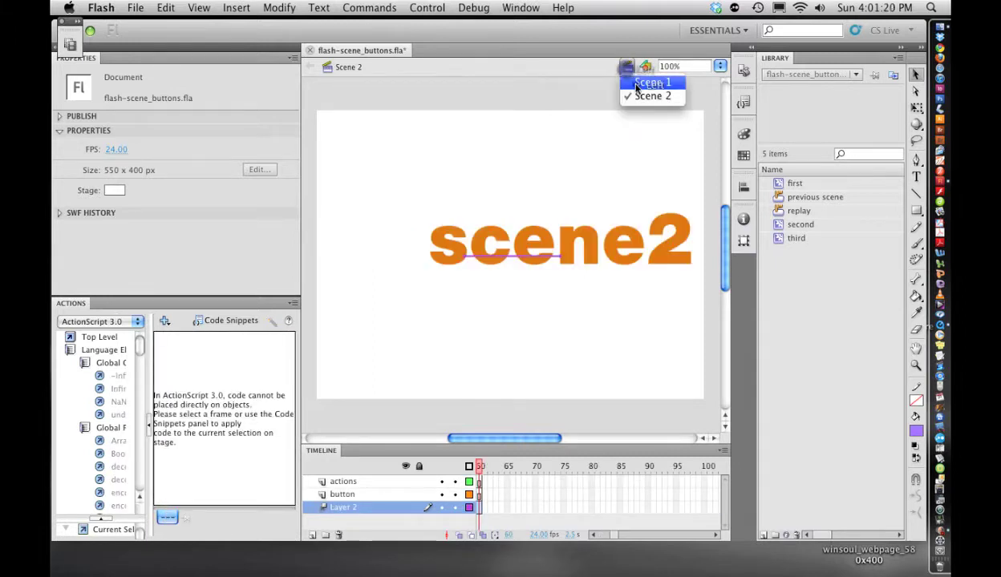
{"action": "left_click", "coordinate": [636, 85]}
Step: Test the movie in Flash Professional to watch how the scenes play, and close the preview
{"action": "left_click", "coordinate": [427, 7]}
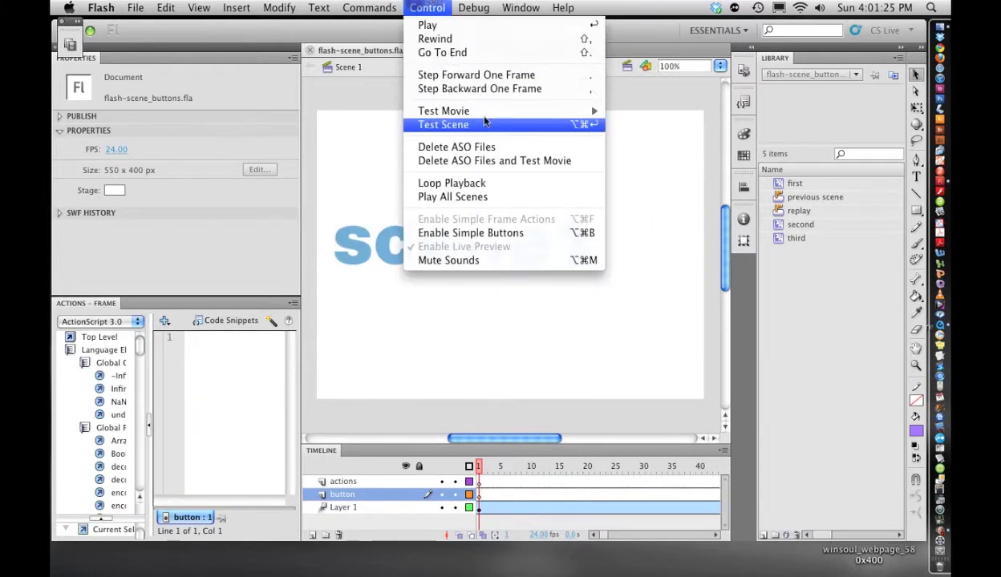
{"action": "mouse_move", "coordinate": [483, 114]}
{"action": "left_click", "coordinate": [637, 112]}
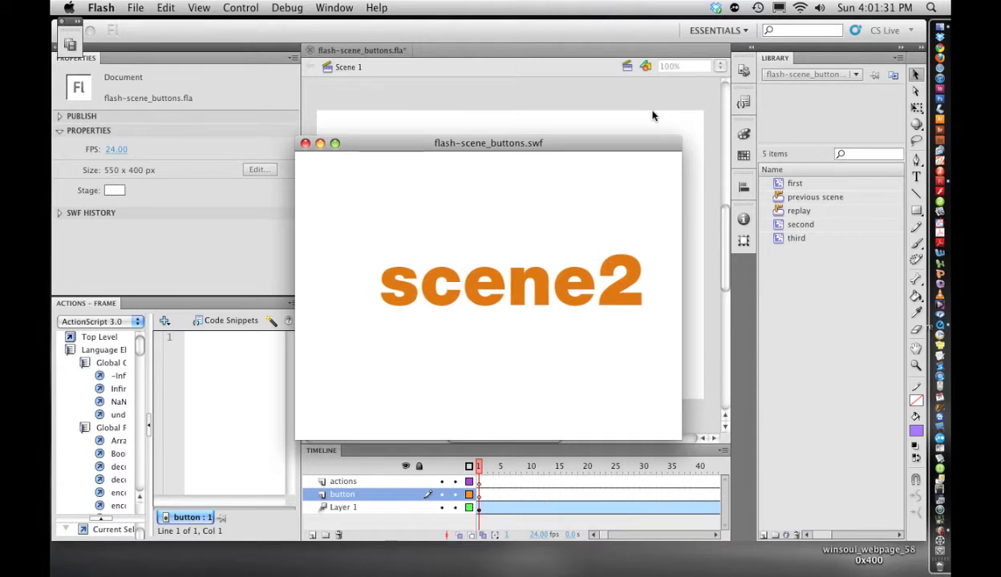
{"action": "left_click", "coordinate": [305, 143]}
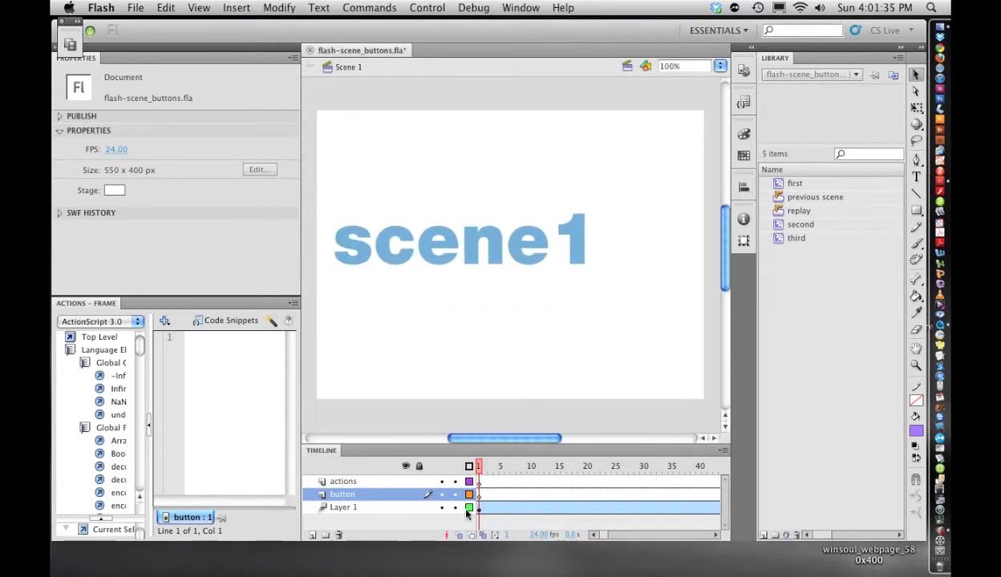
Step: Add the Stop at this Frame code snippet to frame 60 of Scene 1's actions layer
{"action": "left_click_drag", "start_coordinate": [592, 535], "coordinate": [603, 532]}
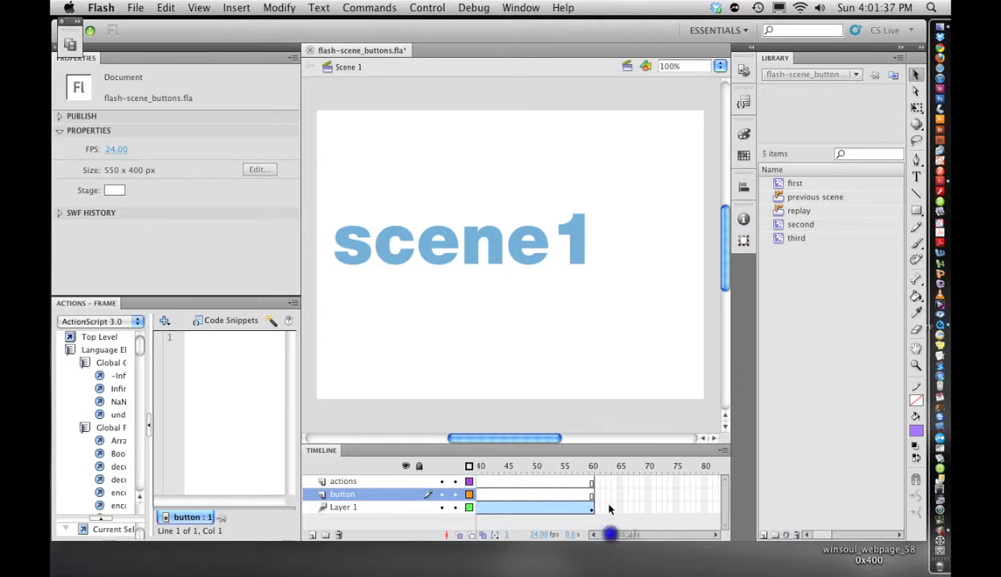
{"action": "left_click", "coordinate": [592, 484]}
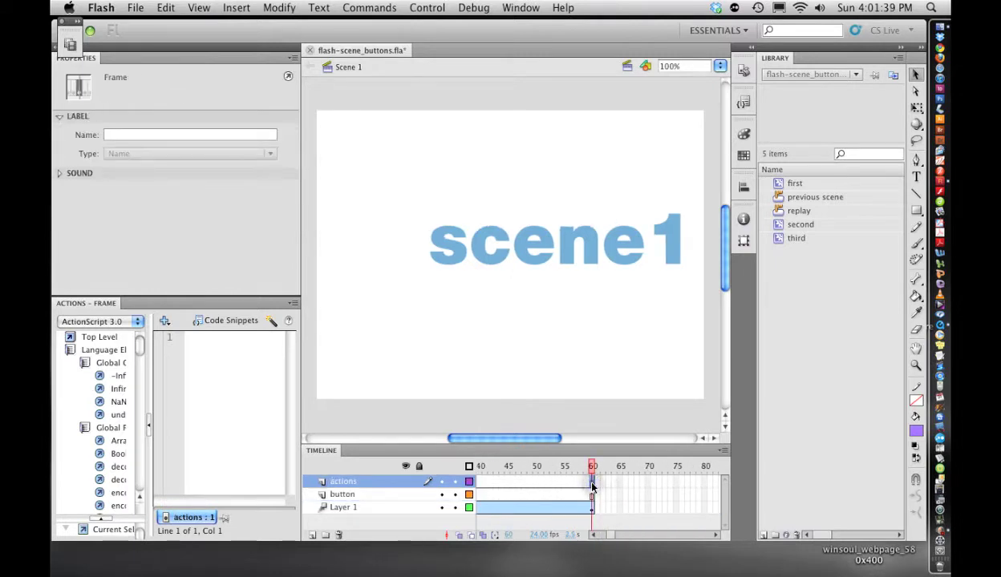
{"action": "left_click", "coordinate": [742, 106]}
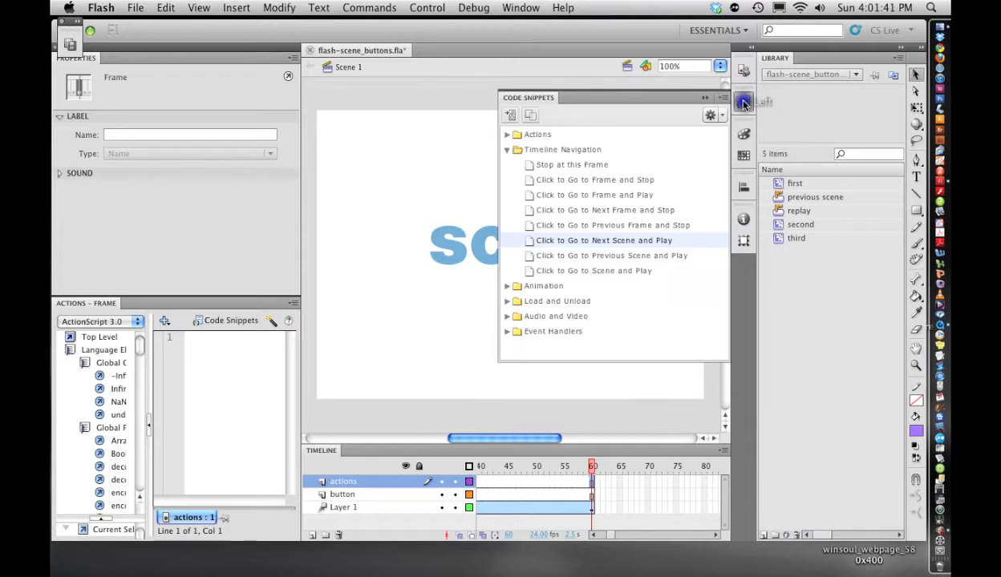
{"action": "double_click", "coordinate": [579, 166]}
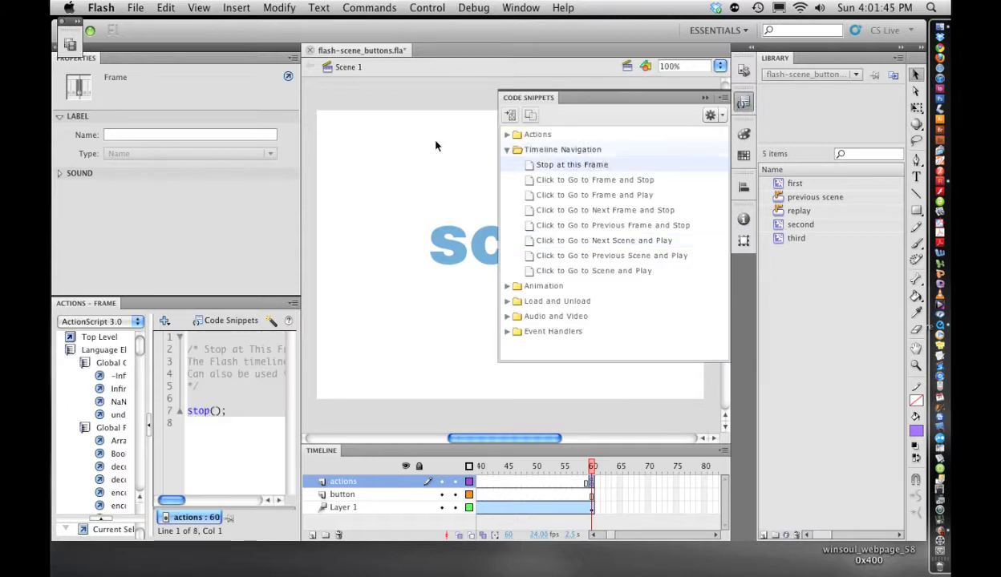
{"action": "left_click", "coordinate": [433, 97]}
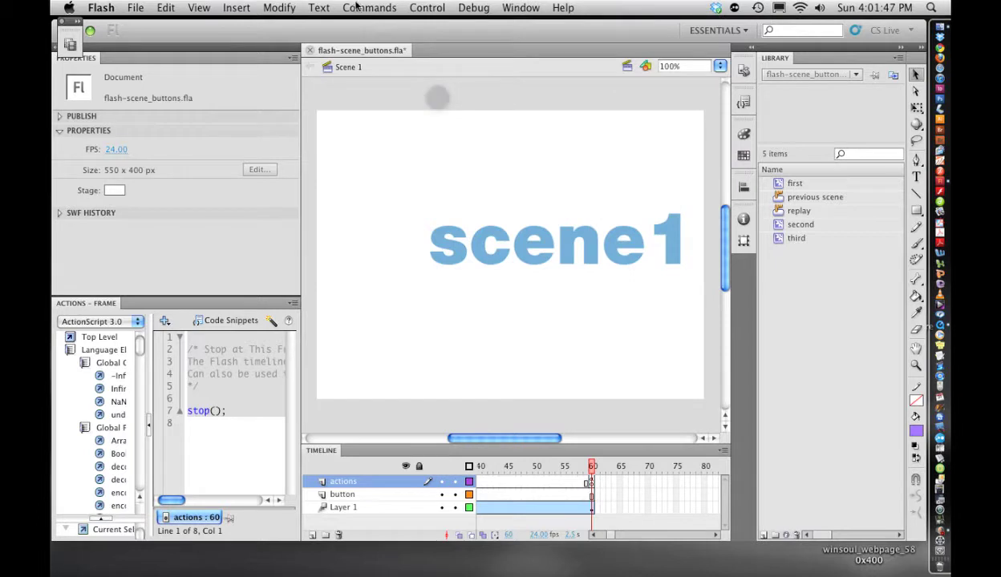
Step: Test the movie in Flash Professional again to check the stop at the end of Scene 1, and close the preview
{"action": "left_click", "coordinate": [427, 7]}
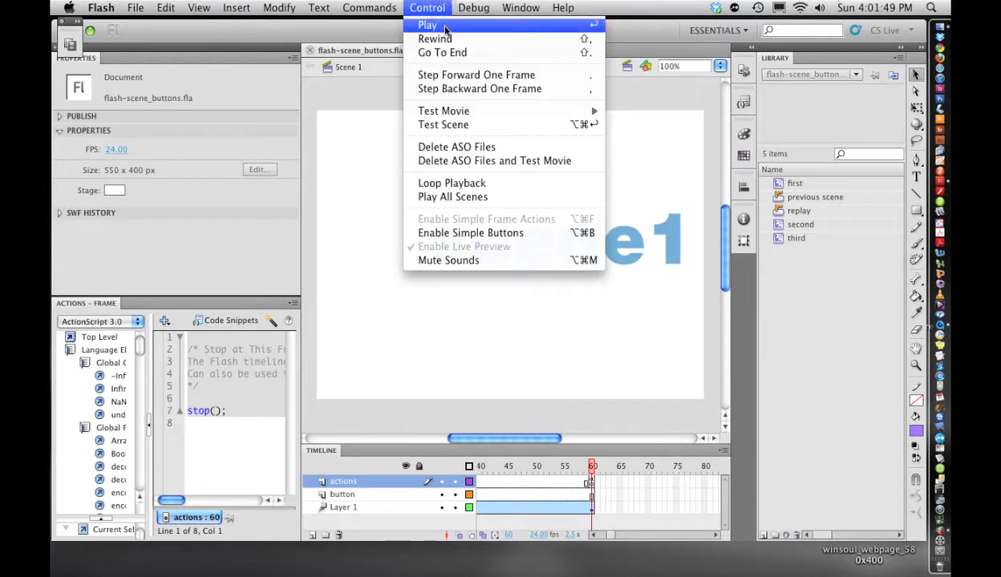
{"action": "mouse_move", "coordinate": [448, 110]}
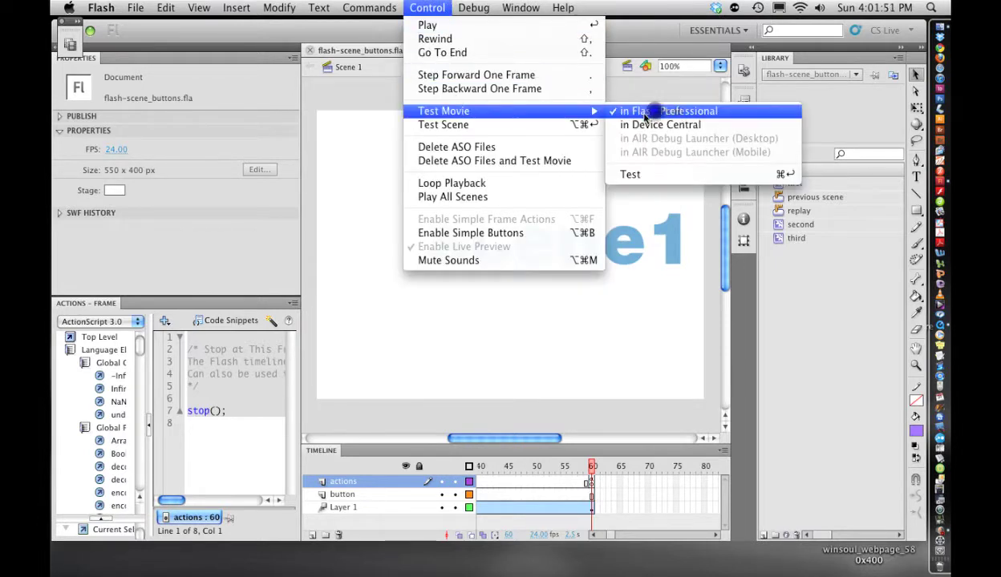
{"action": "left_click", "coordinate": [648, 105]}
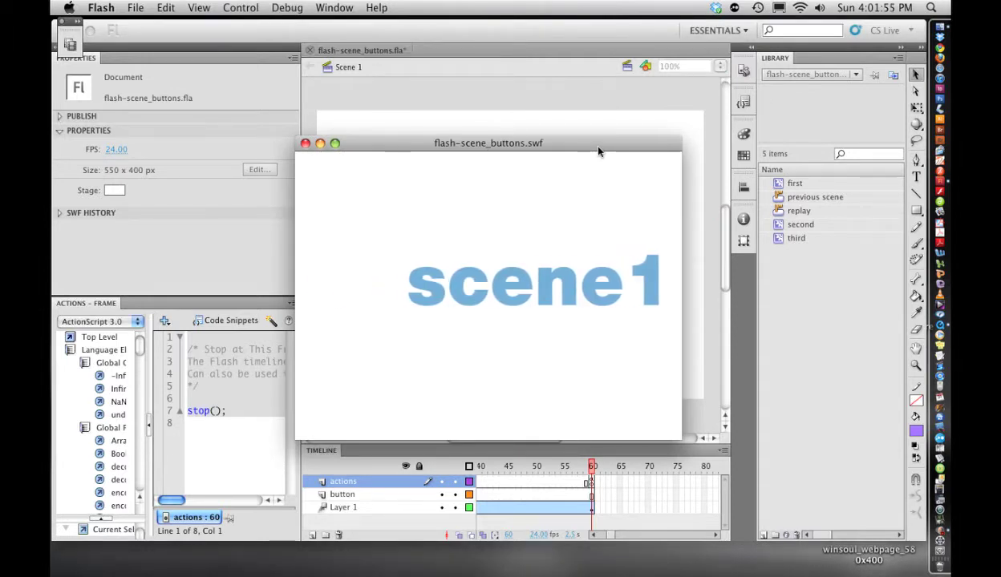
{"action": "left_click", "coordinate": [305, 143]}
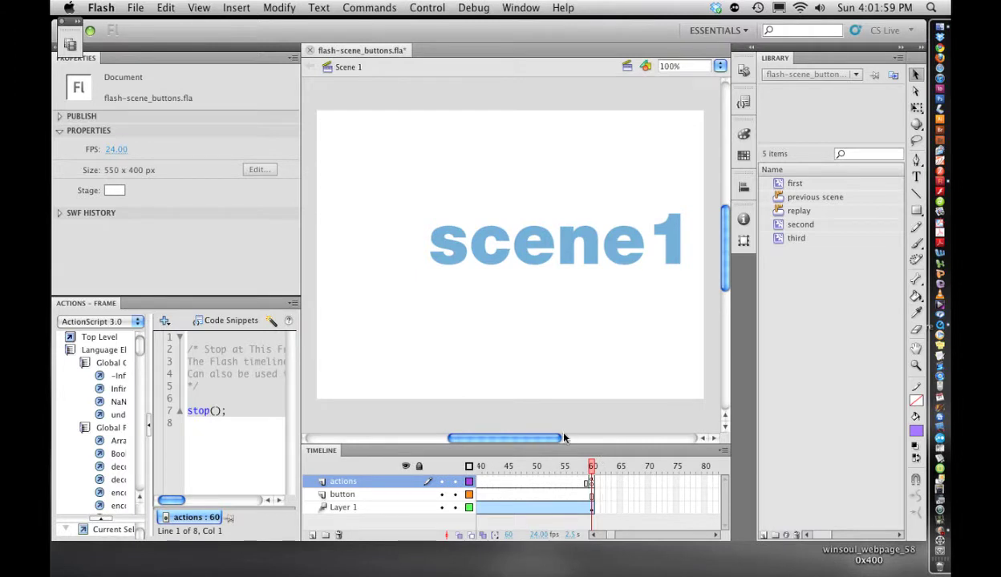
Step: Return the playhead to frame 1 of Scene 1 and make the button layer active
{"action": "left_click_drag", "start_coordinate": [608, 539], "coordinate": [603, 533]}
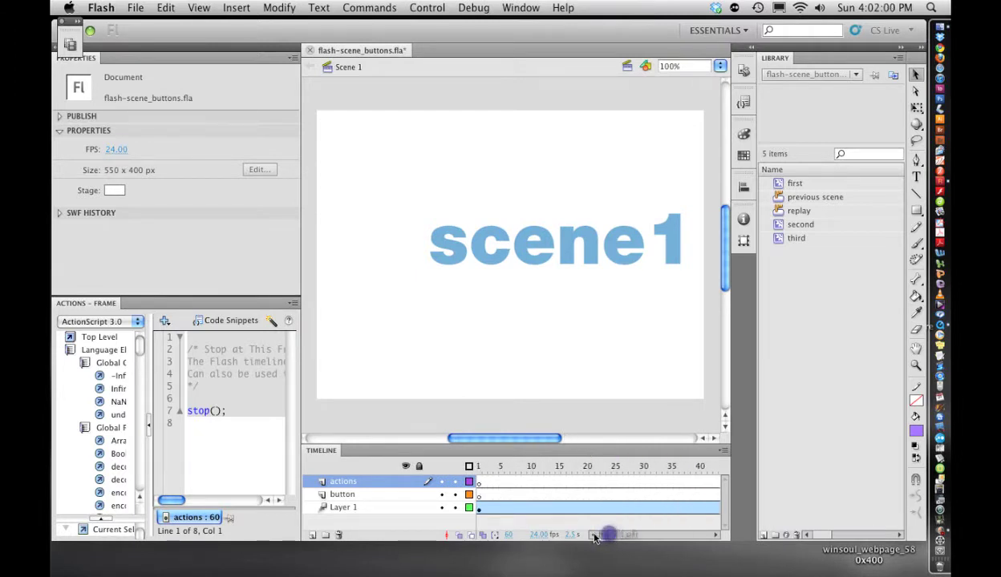
{"action": "left_click", "coordinate": [478, 469]}
{"action": "left_click", "coordinate": [425, 494]}
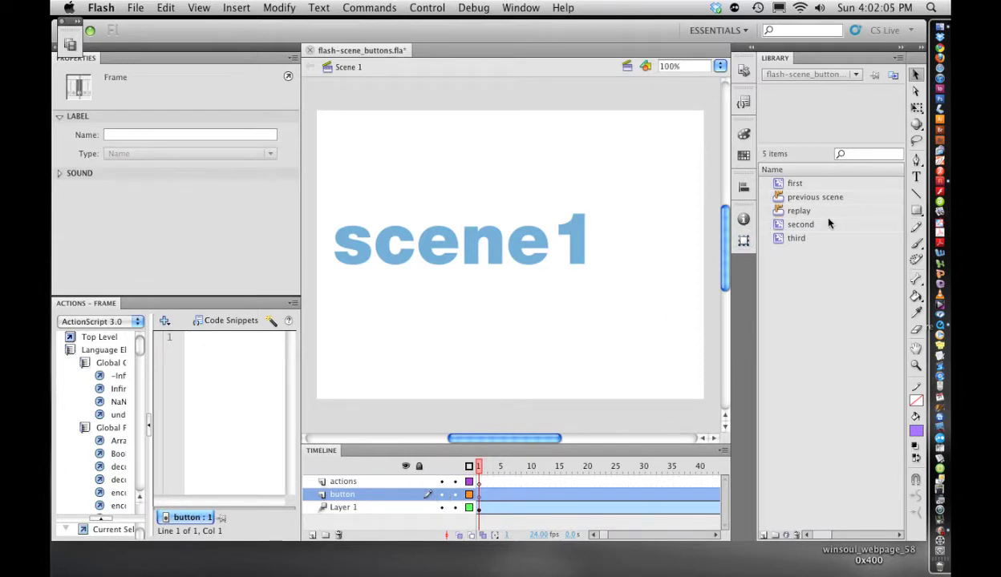
Step: Duplicate the "previous scene" button symbol in the library and name the copy "next scene"
{"action": "left_click", "coordinate": [778, 198]}
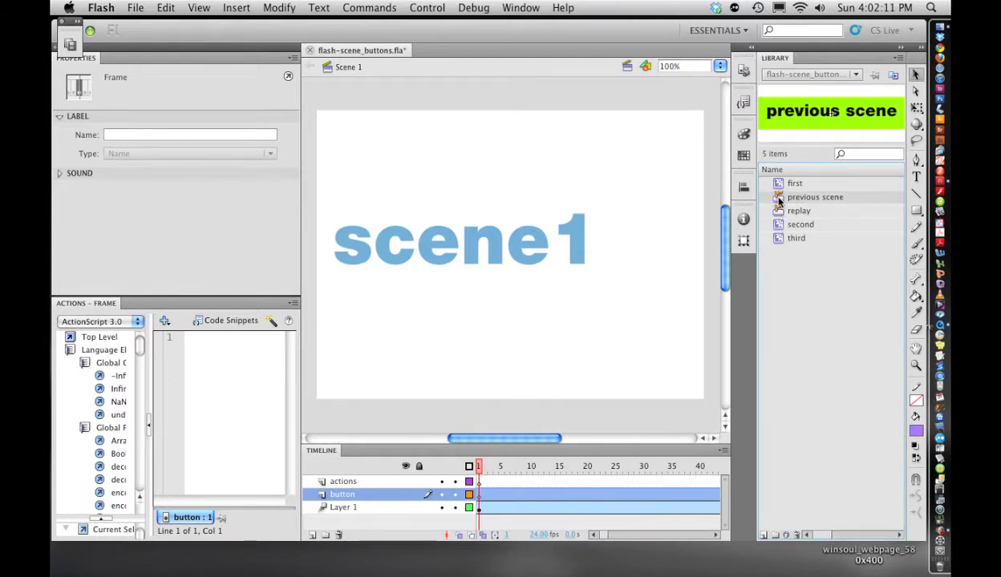
{"action": "right_click", "coordinate": [779, 201]}
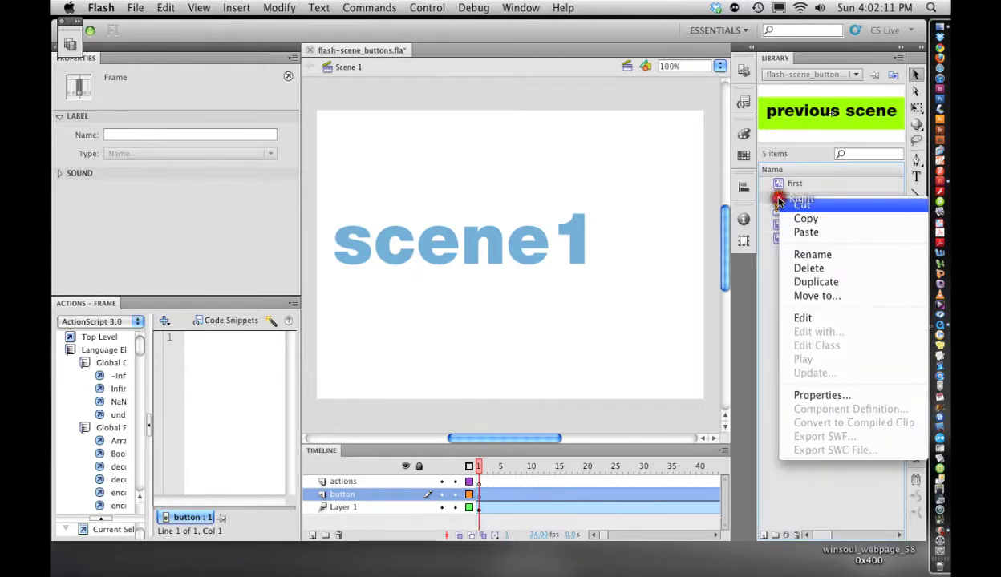
{"action": "left_click", "coordinate": [810, 283]}
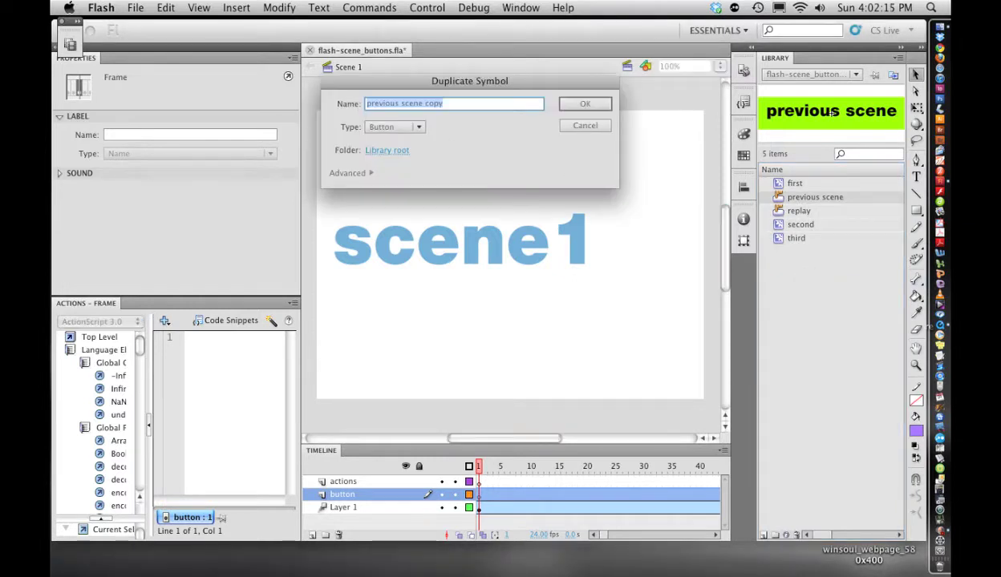
{"action": "left_click", "coordinate": [446, 103]}
{"action": "key", "text": "BackSpace"}
{"action": "key", "text": "BackSpace"}
{"action": "key", "text": "BackSpace"}
{"action": "key", "text": "BackSpace"}
{"action": "key", "text": "BackSpace"}
{"action": "double_click", "coordinate": [383, 103]}
{"action": "type", "text": "next scene"}
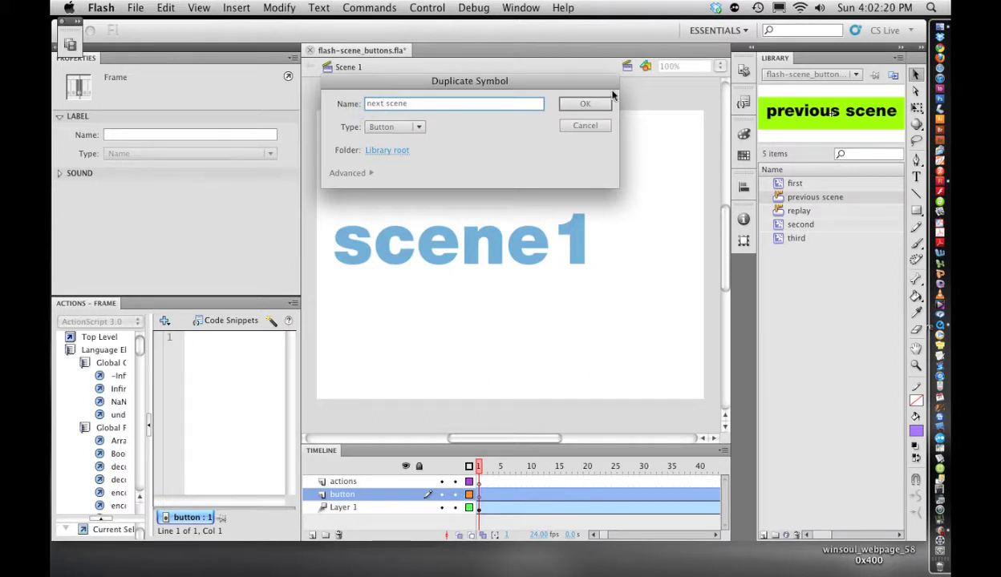
{"action": "left_click", "coordinate": [589, 104]}
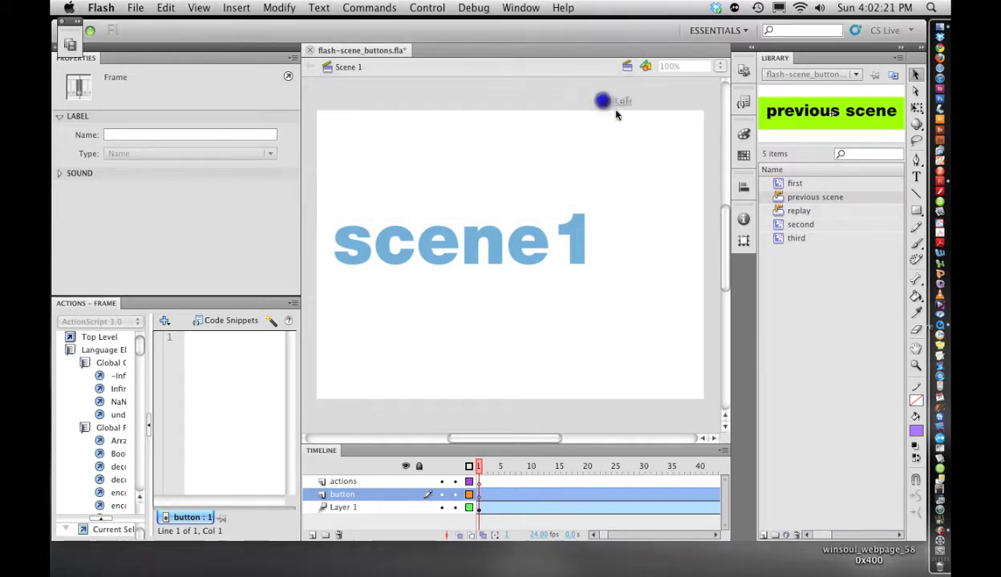
Step: Open the "next scene" symbol for editing and change its label text to "next scene"
{"action": "double_click", "coordinate": [778, 198]}
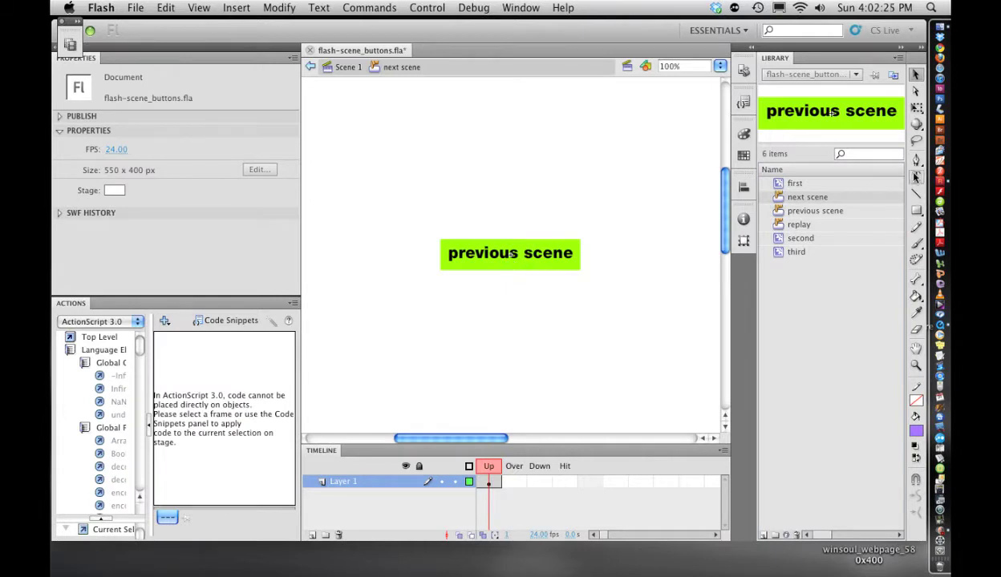
{"action": "key", "text": "t"}
{"action": "left_click_drag", "start_coordinate": [518, 253], "coordinate": [446, 253]}
{"action": "type", "text": "next"}
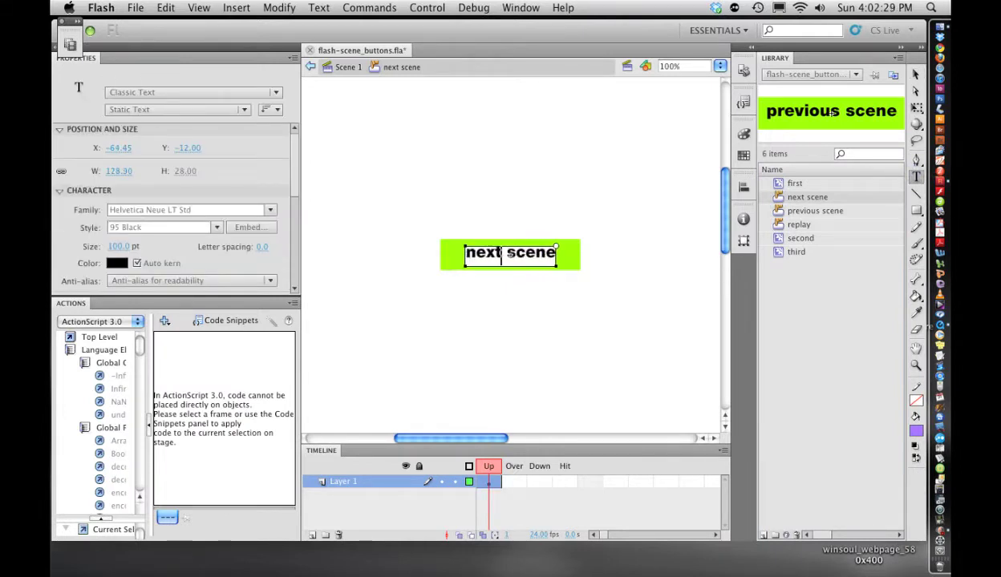
{"action": "type", "text": "v"}
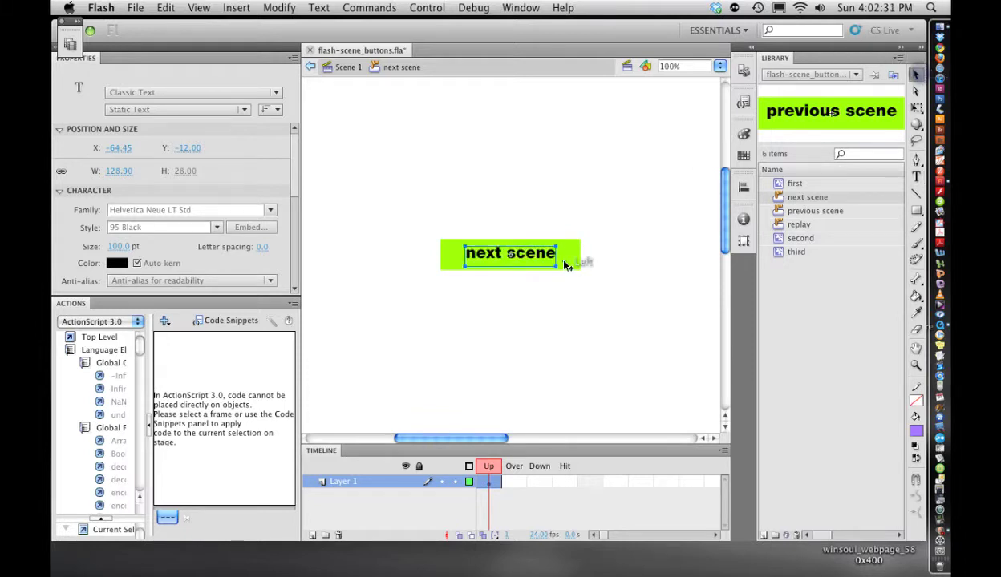
Step: Fill the background rectangle of the "next scene" button with medium blue and return to Scene 1
{"action": "left_click", "coordinate": [566, 261]}
{"action": "left_click", "coordinate": [917, 431]}
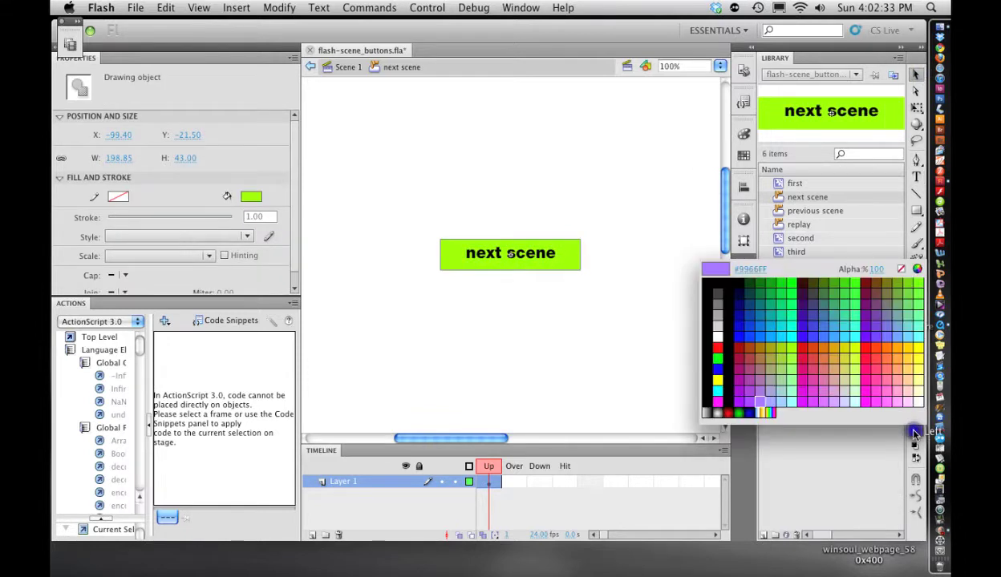
{"action": "left_click", "coordinate": [758, 405]}
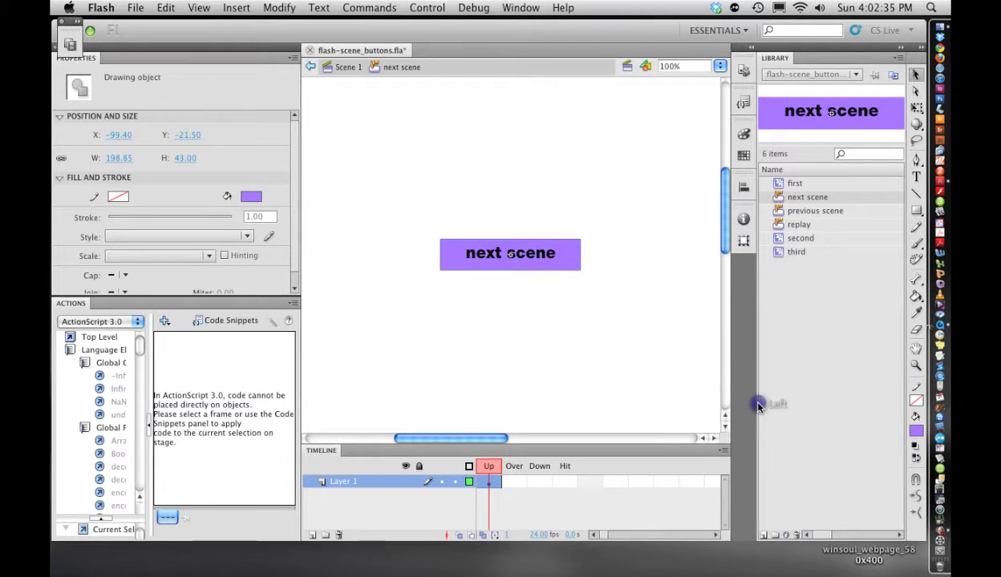
{"action": "left_click", "coordinate": [916, 432]}
{"action": "left_click", "coordinate": [827, 311]}
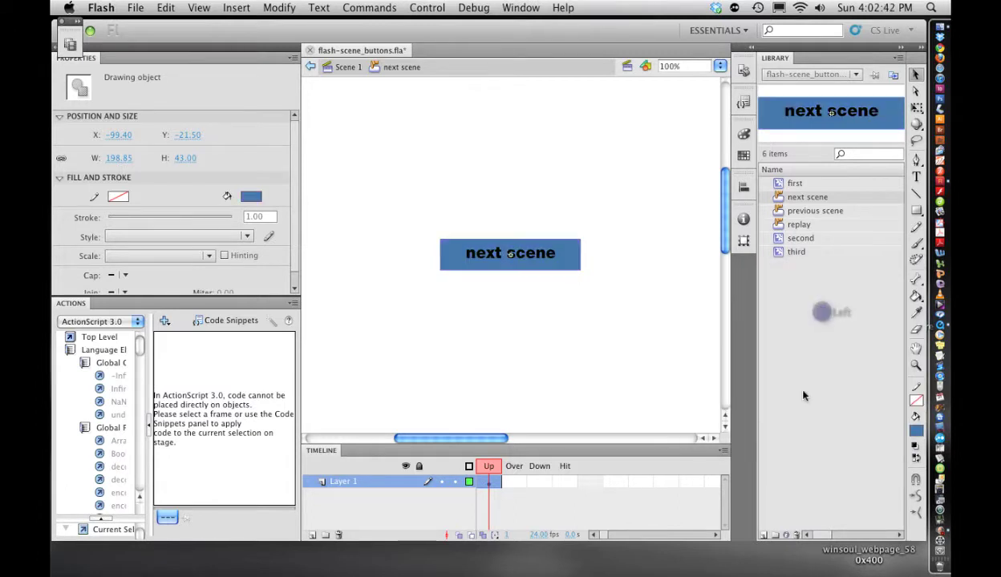
{"action": "left_click", "coordinate": [350, 72]}
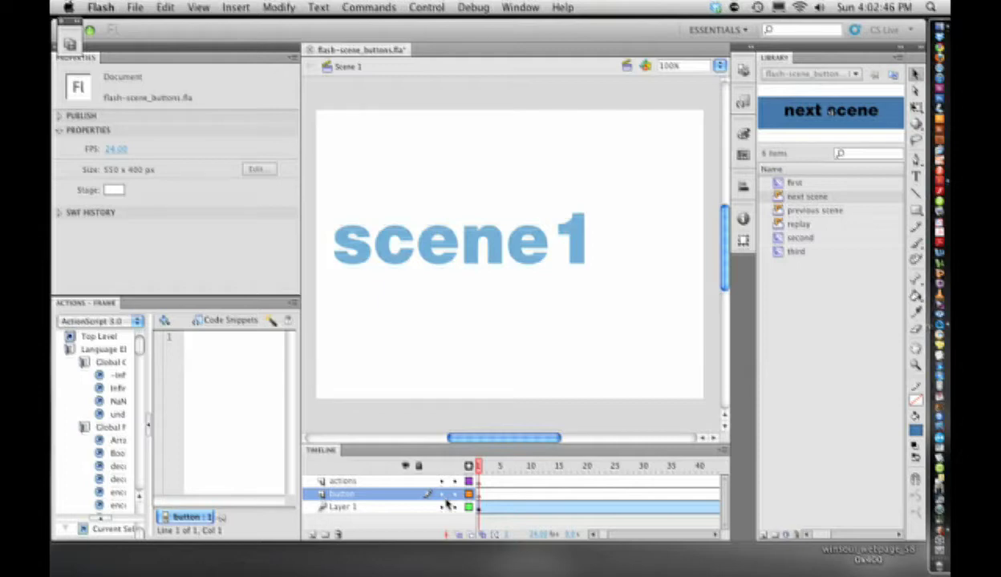
Step: Place a "next scene" button in the stage's lower-right corner at about X 432, Y 361, and give it the instance name next1
{"action": "left_click_drag", "start_coordinate": [776, 196], "coordinate": [646, 374]}
{"action": "left_click", "coordinate": [188, 77]}
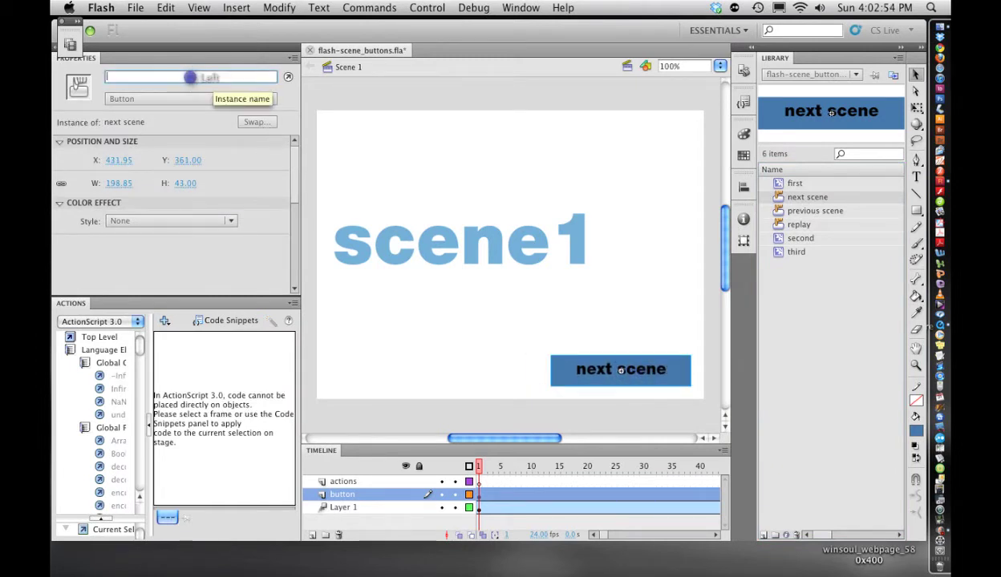
{"action": "type", "text": "next"}
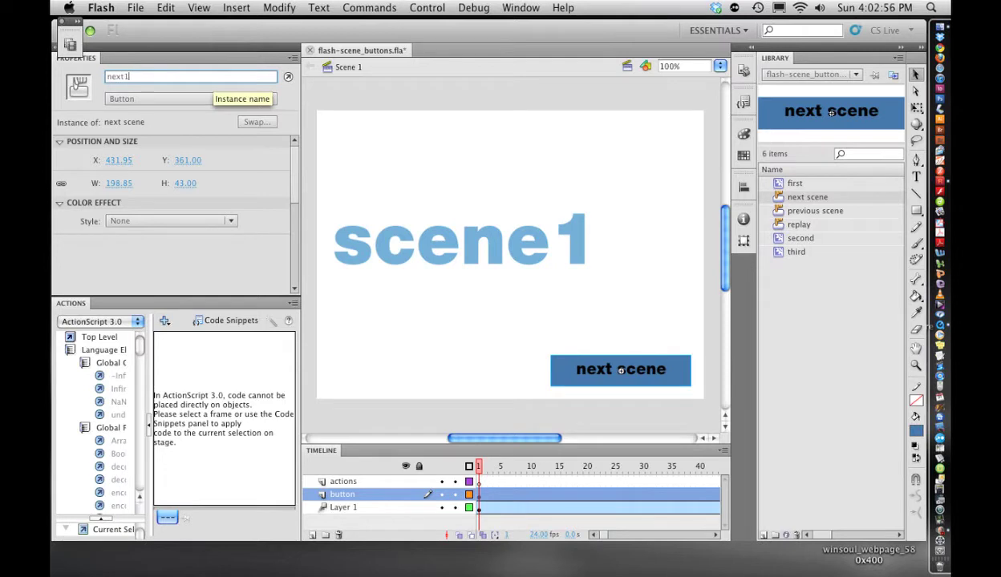
{"action": "type", "text": "1"}
{"action": "left_click", "coordinate": [648, 319]}
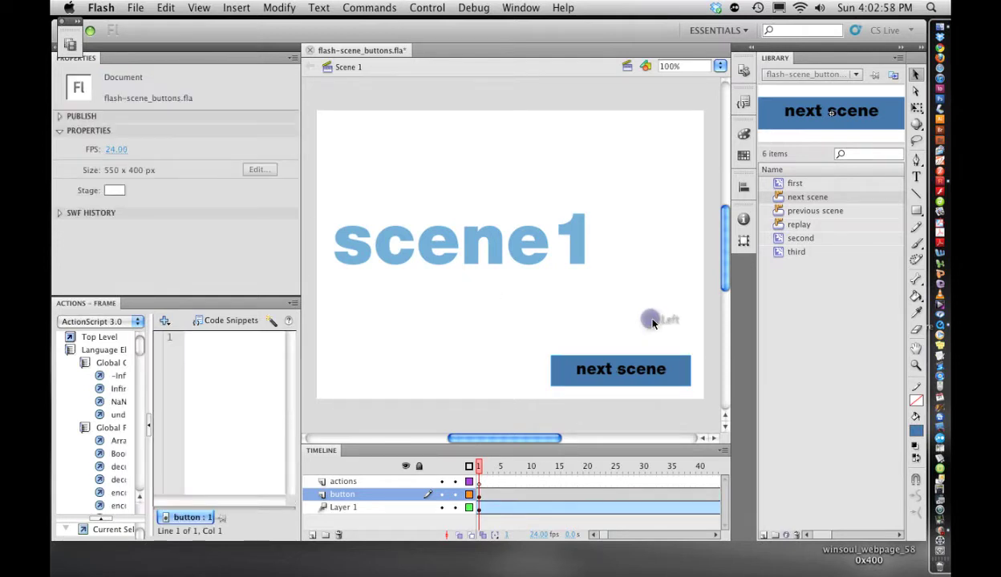
Step: Apply the Click to Go to Next Scene and Play code snippet to the next1 button
{"action": "left_click", "coordinate": [654, 368]}
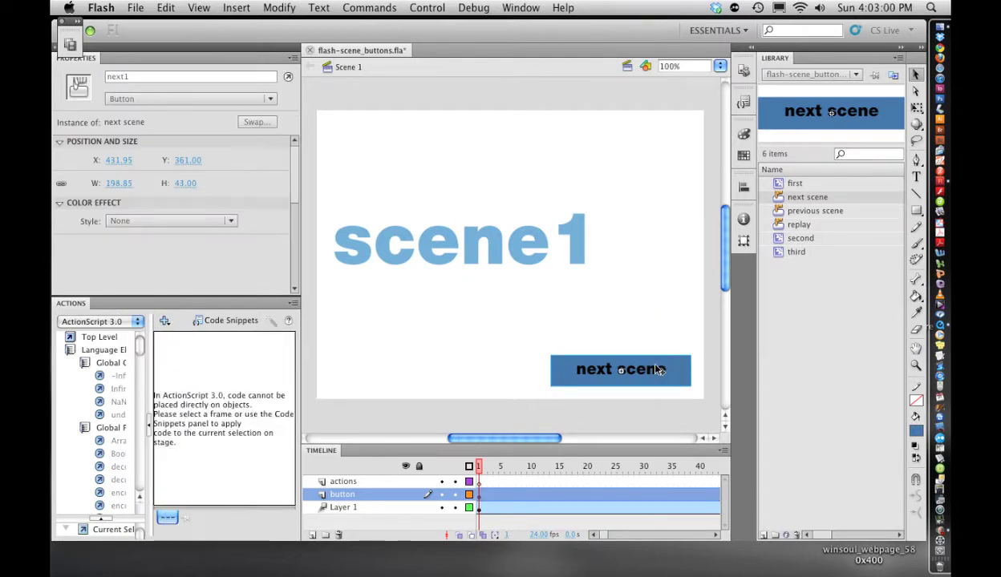
{"action": "left_click", "coordinate": [743, 102]}
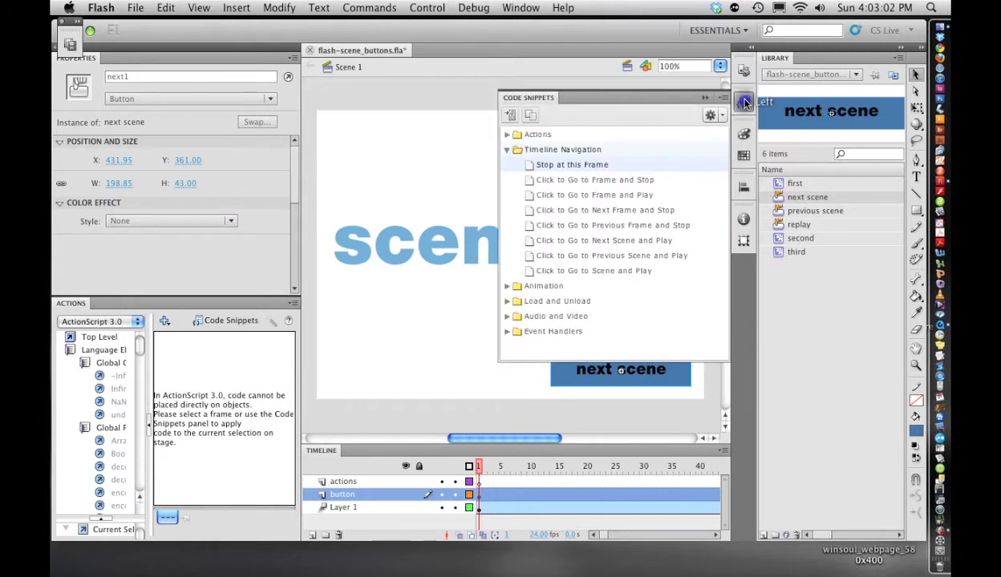
{"action": "left_click", "coordinate": [590, 240]}
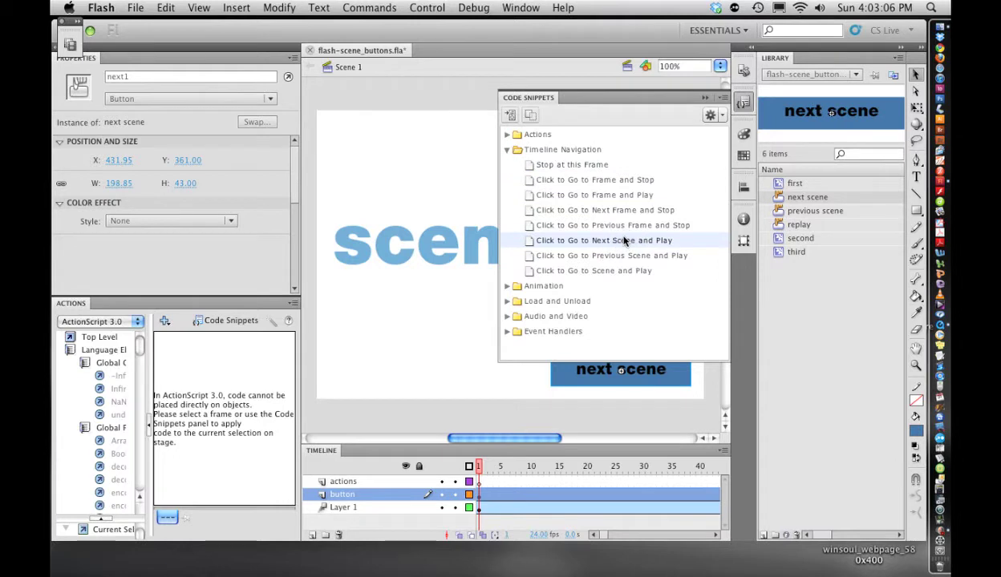
{"action": "double_click", "coordinate": [578, 241]}
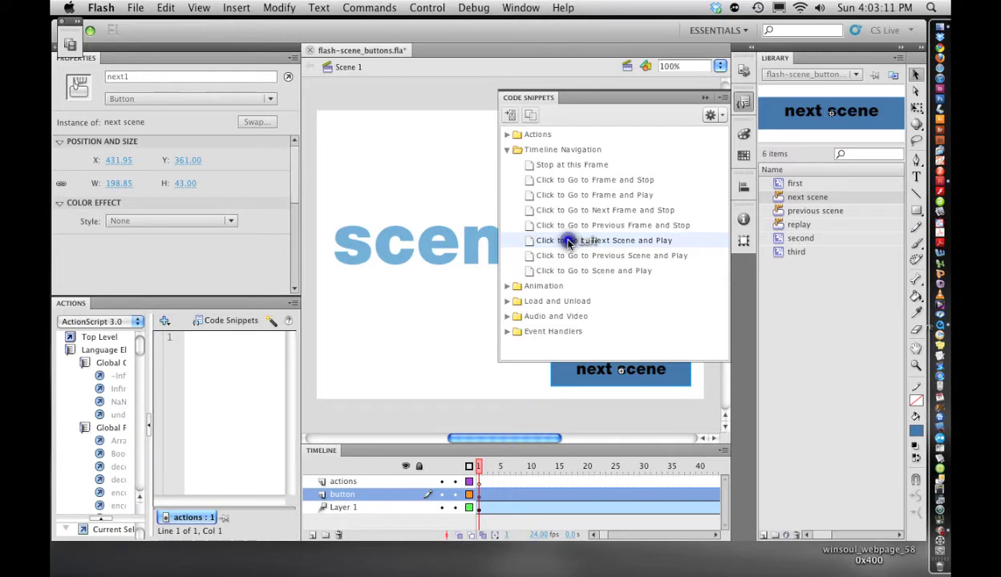
Step: Test the movie in Flash Professional, try the Scene 1 "next scene" button, and close the preview
{"action": "left_click", "coordinate": [420, 364]}
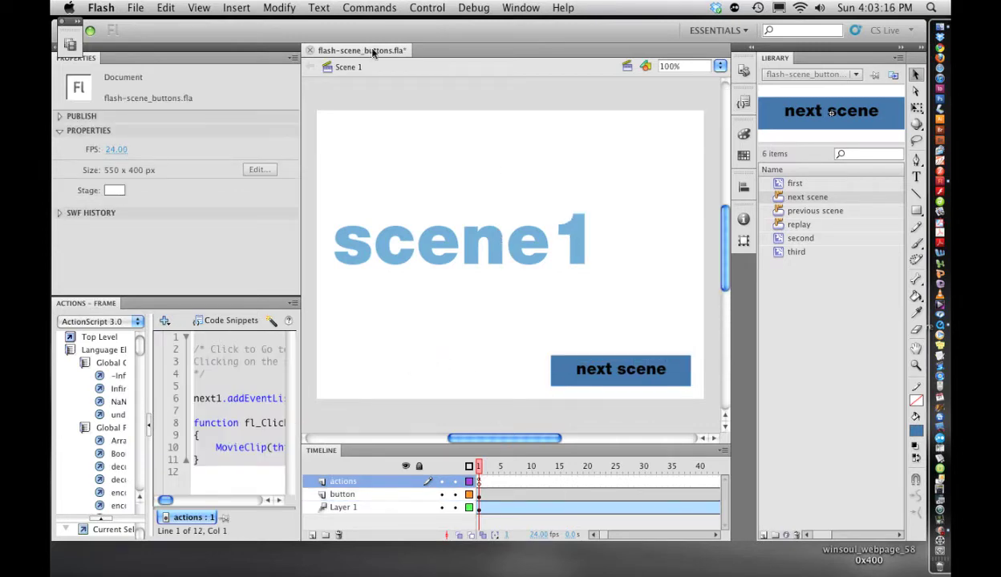
{"action": "left_click", "coordinate": [418, 8]}
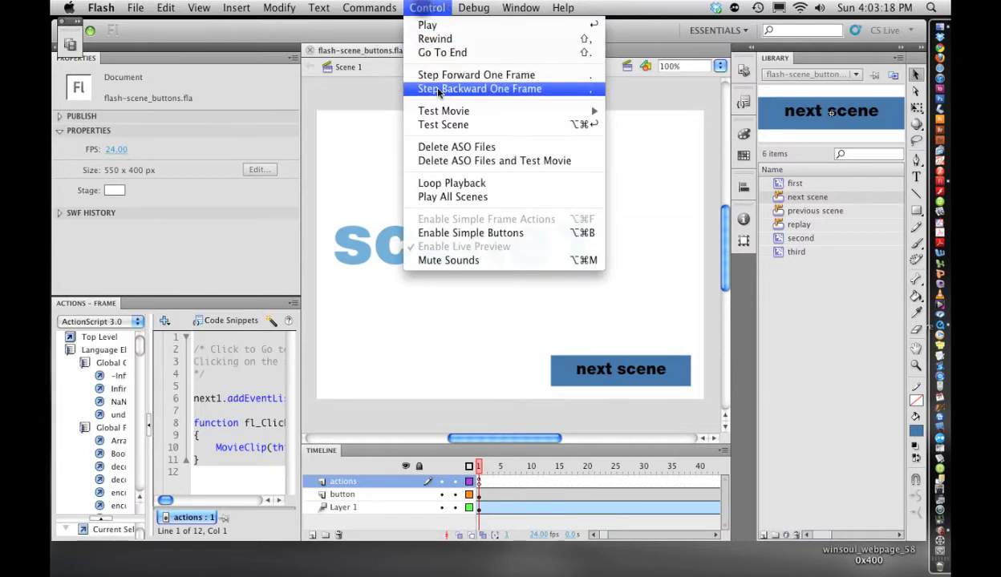
{"action": "mouse_move", "coordinate": [444, 108]}
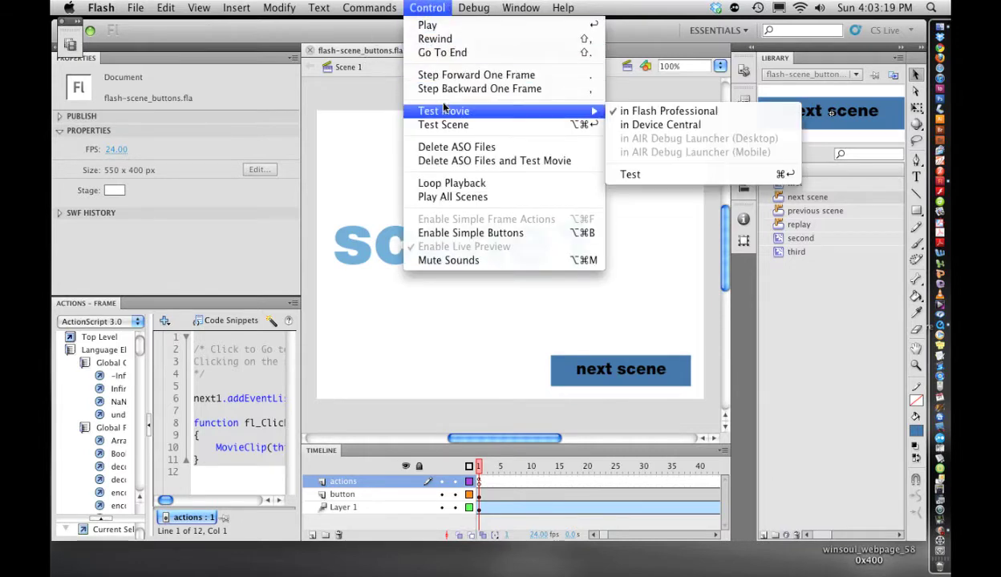
{"action": "left_click", "coordinate": [647, 113]}
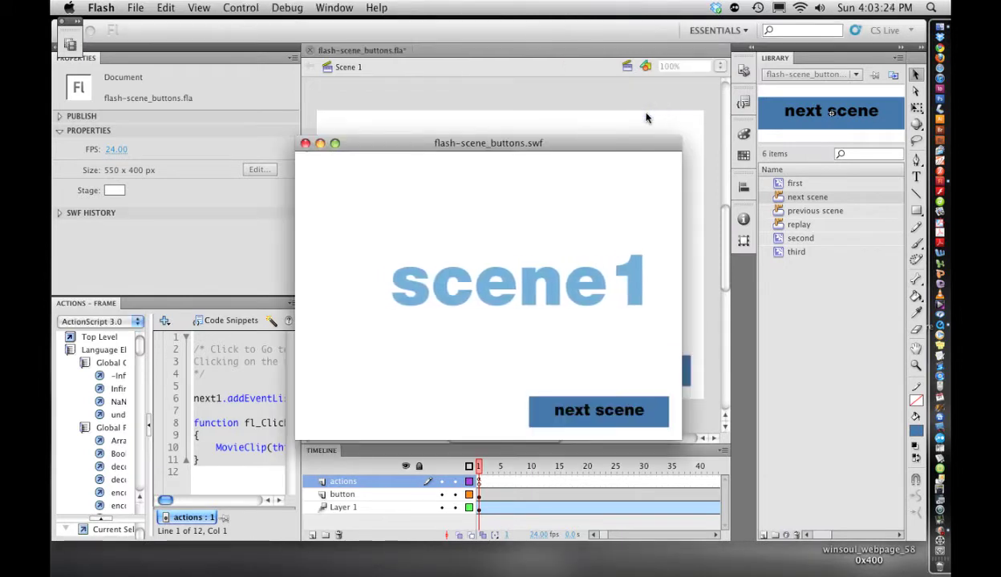
{"action": "left_click", "coordinate": [600, 409]}
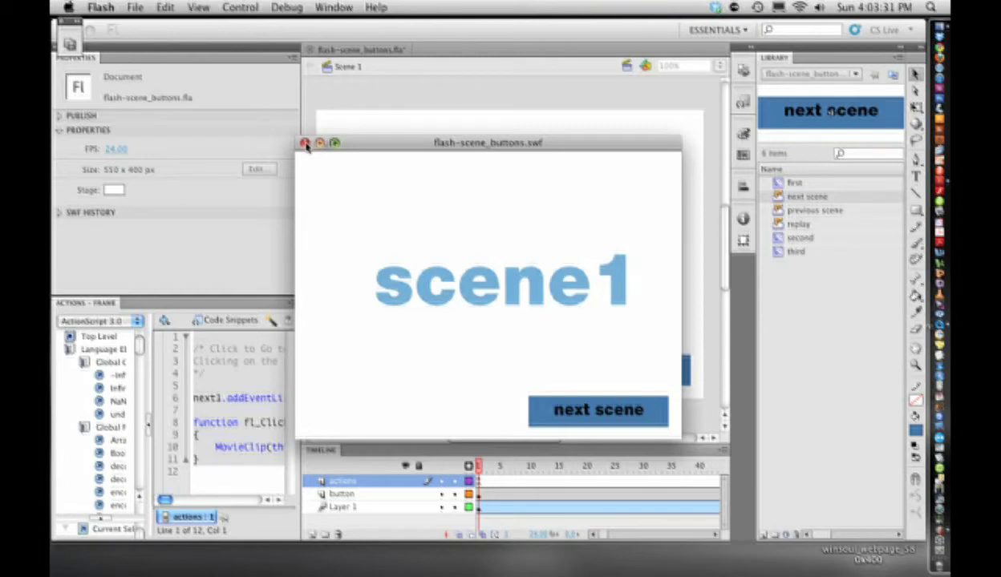
{"action": "left_click", "coordinate": [305, 143]}
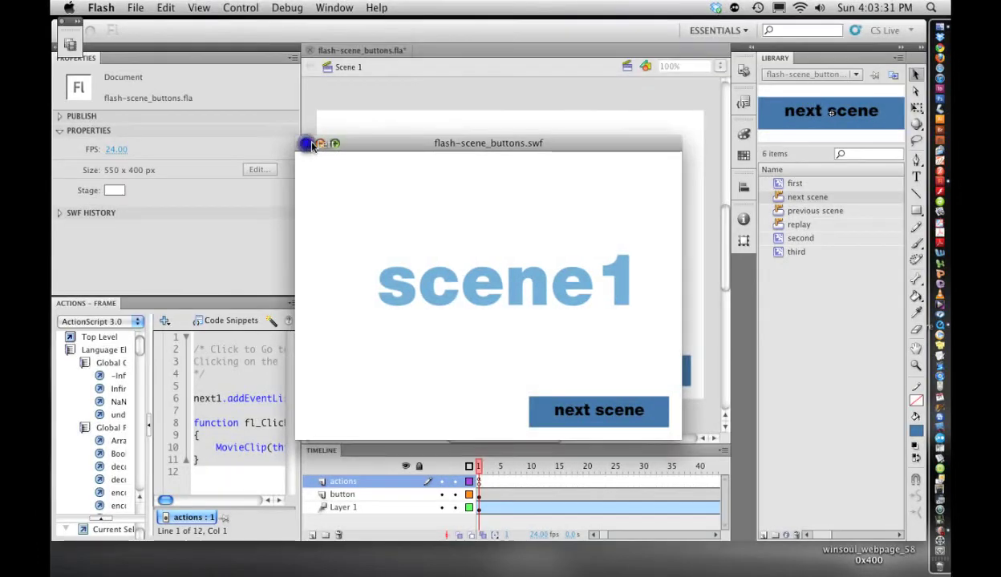
Step: Switch to Scene 2 and apply the Stop at this Frame code snippet to frame 60 of the actions layer
{"action": "left_click", "coordinate": [646, 66]}
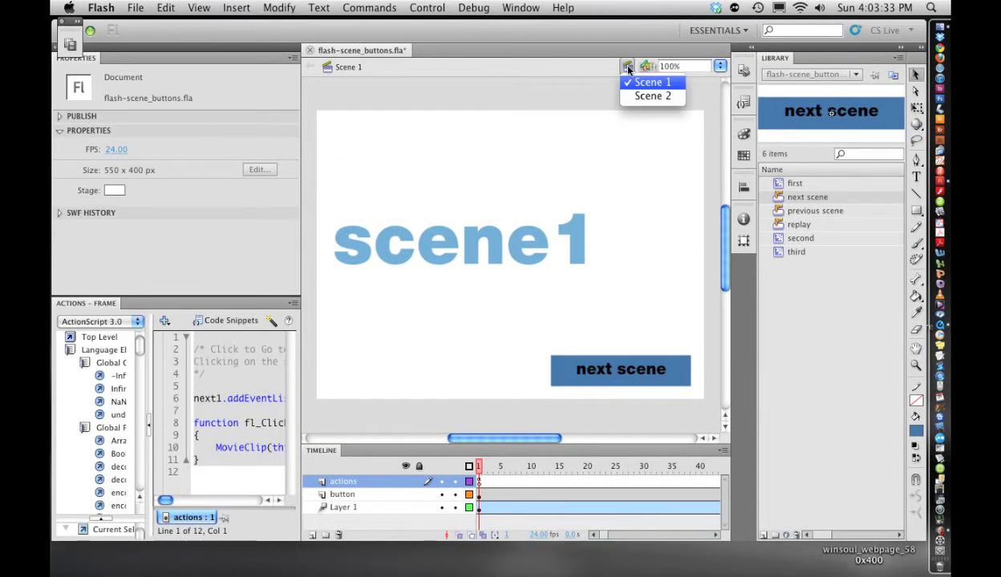
{"action": "left_click", "coordinate": [647, 97]}
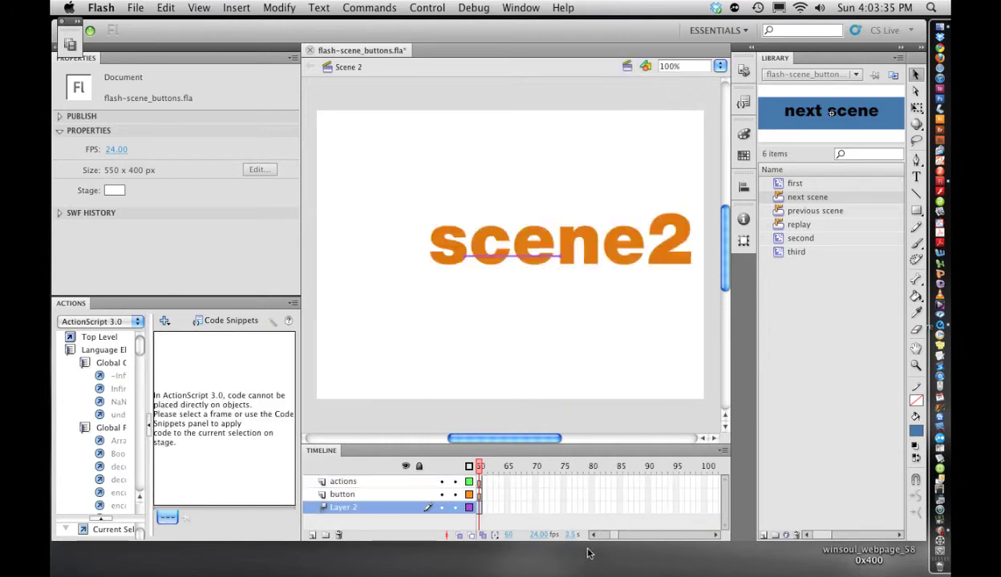
{"action": "scroll", "coordinate": [614, 533], "scroll_direction": "left", "scroll_amount": 3}
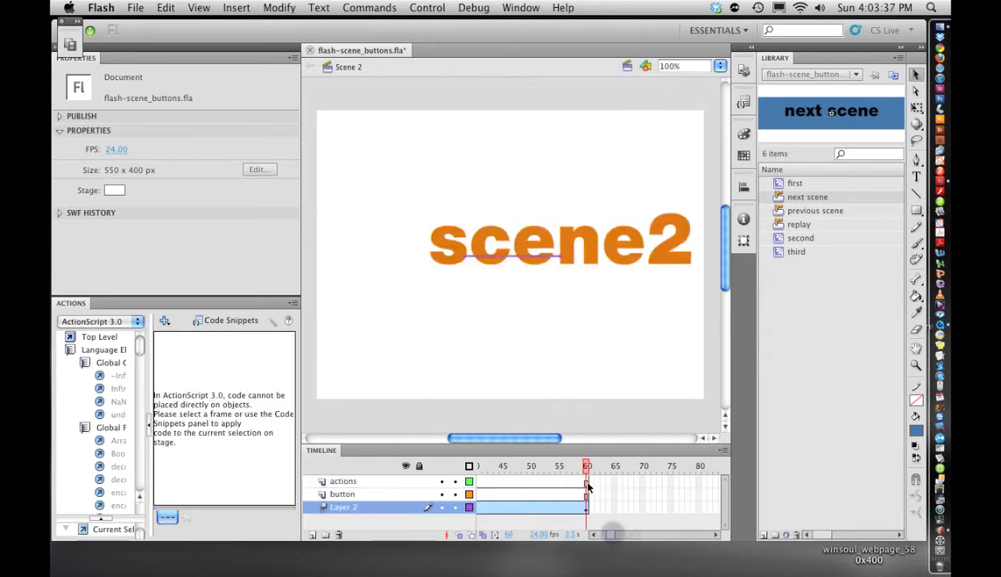
{"action": "left_click", "coordinate": [587, 484]}
{"action": "left_click", "coordinate": [744, 102]}
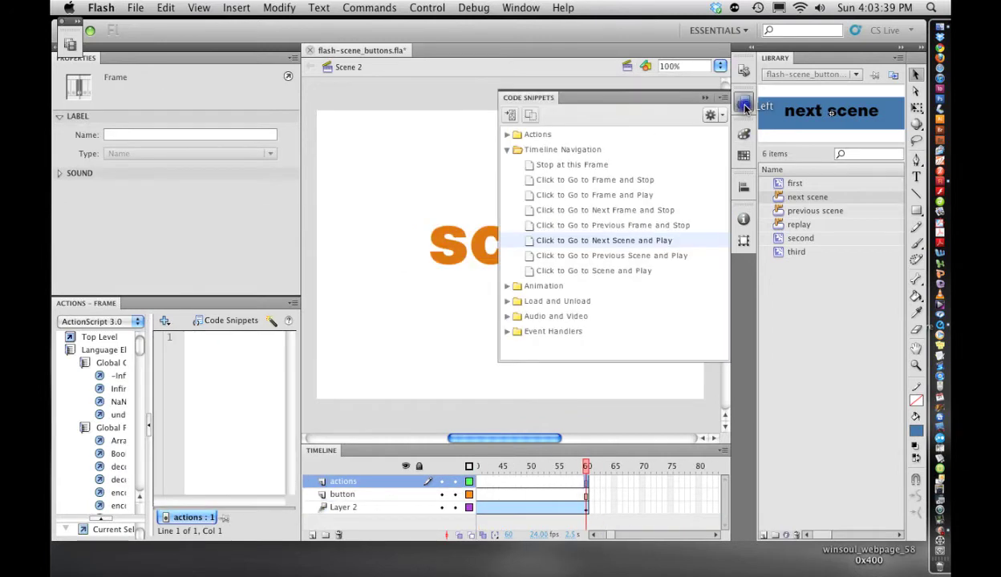
{"action": "left_click", "coordinate": [600, 163]}
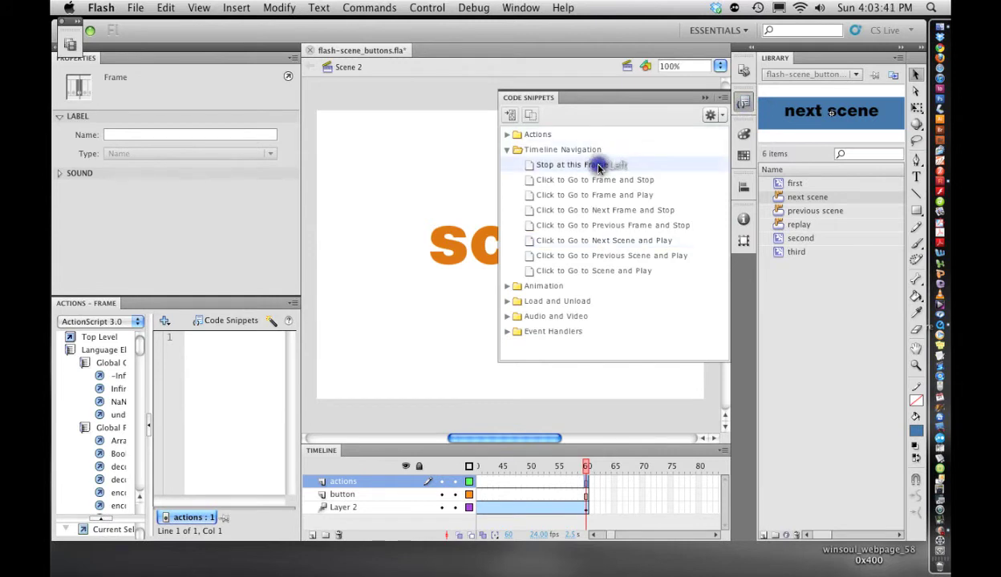
{"action": "double_click", "coordinate": [581, 166]}
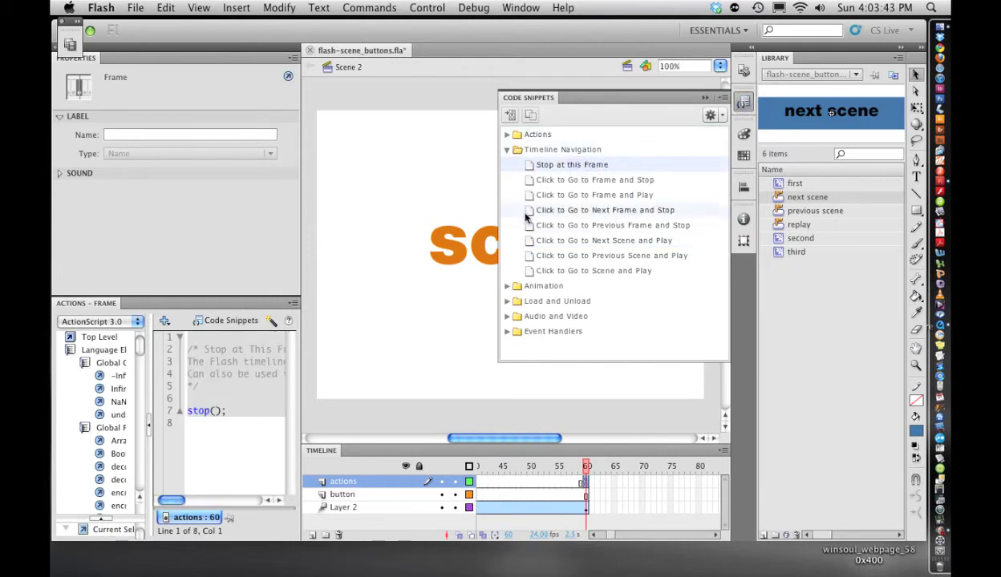
{"action": "left_click", "coordinate": [448, 200]}
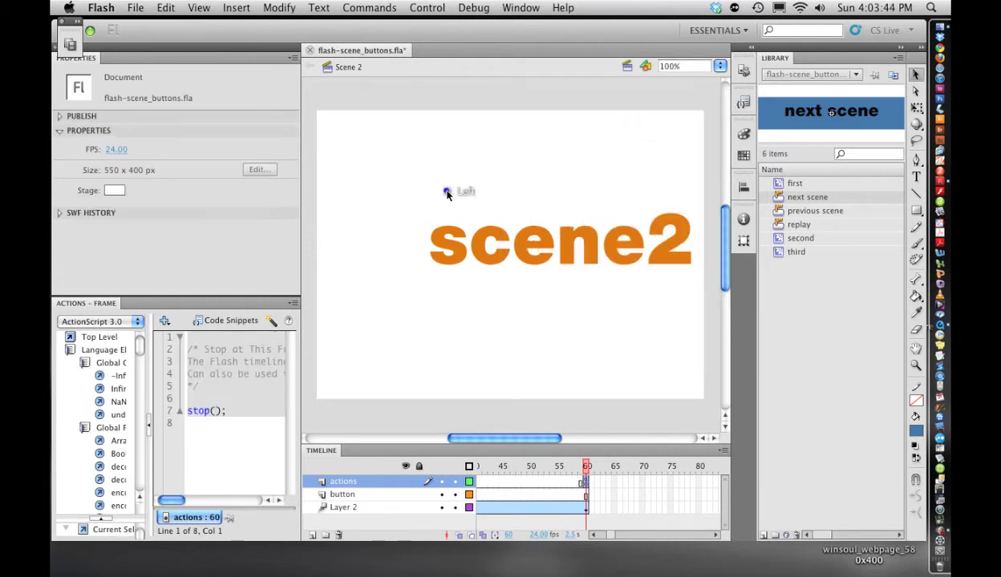
Step: Place a "next scene" button on the button layer at frame 1, about X 431, Y 363, with the instance name next2
{"action": "left_click", "coordinate": [598, 535]}
{"action": "left_click", "coordinate": [473, 466]}
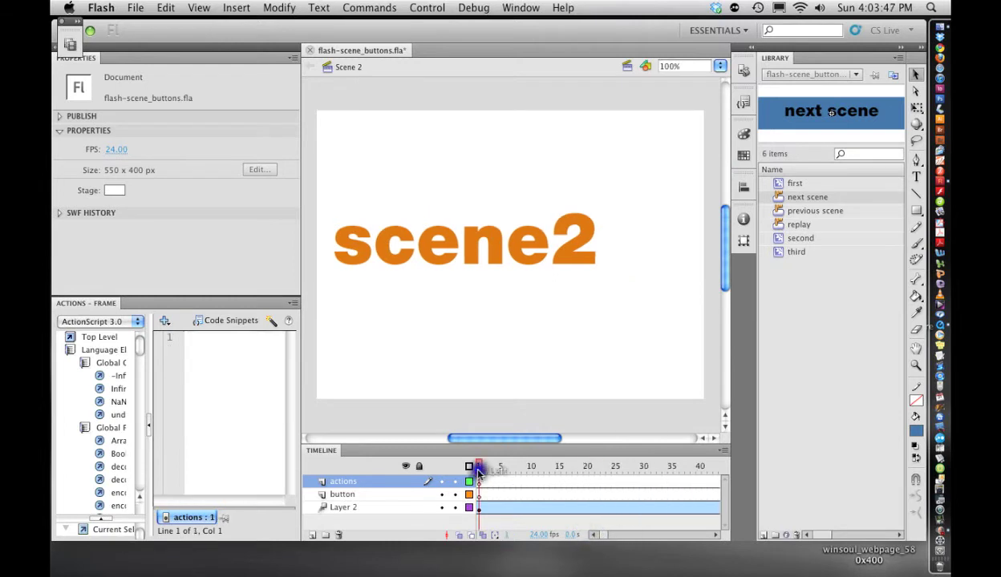
{"action": "left_click", "coordinate": [429, 499]}
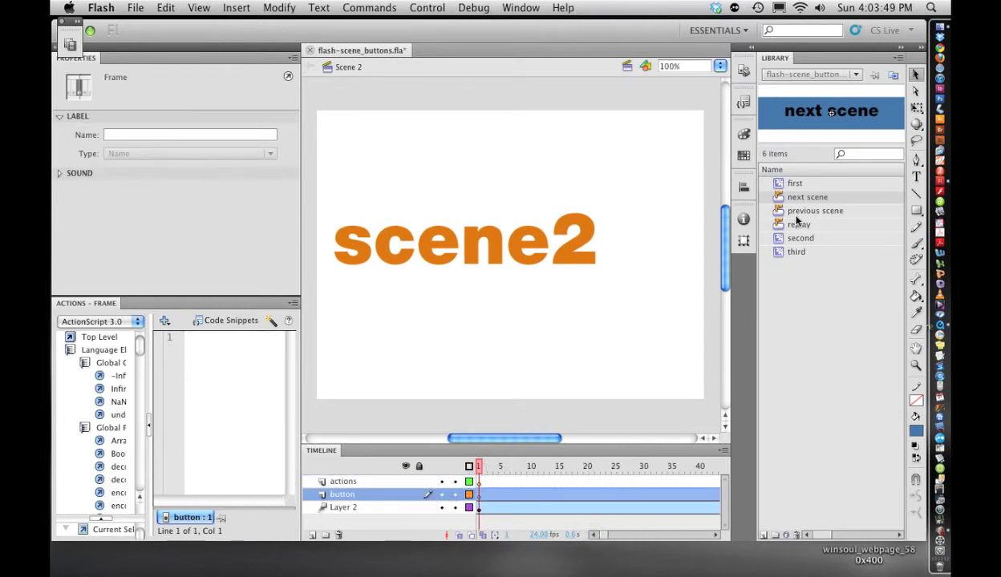
{"action": "left_click_drag", "start_coordinate": [794, 197], "coordinate": [654, 370]}
{"action": "left_click", "coordinate": [179, 76]}
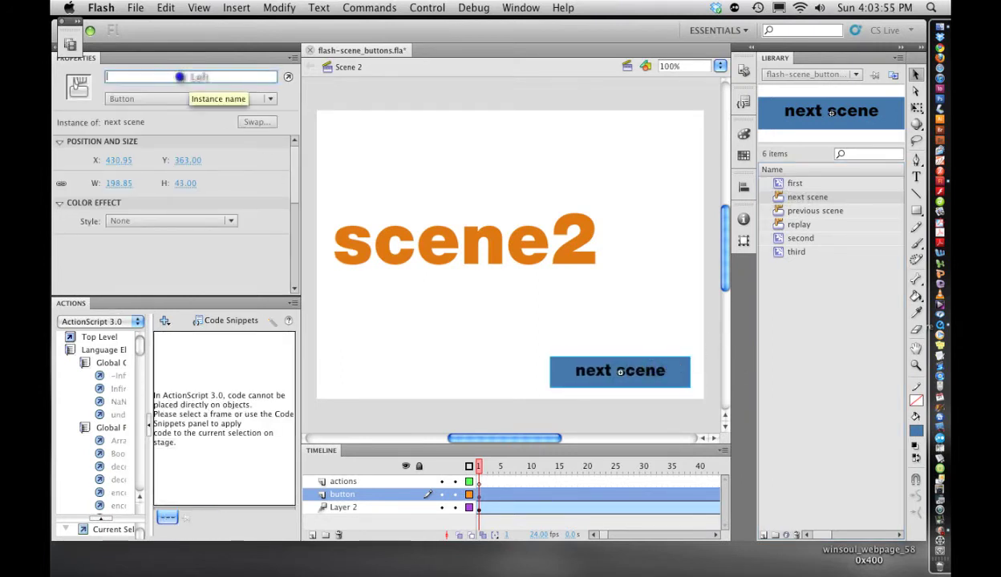
{"action": "type", "text": "next2"}
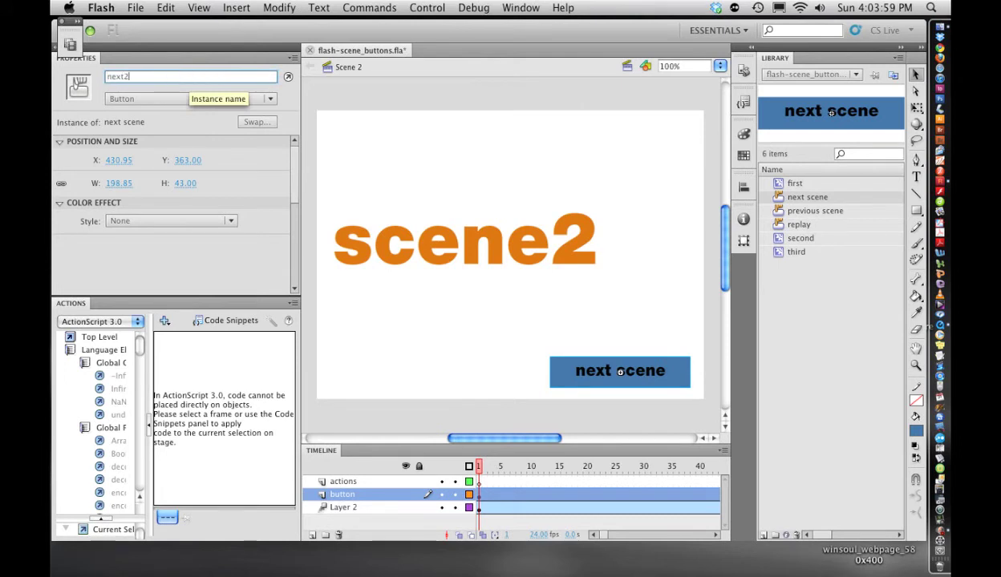
{"action": "left_click", "coordinate": [612, 291]}
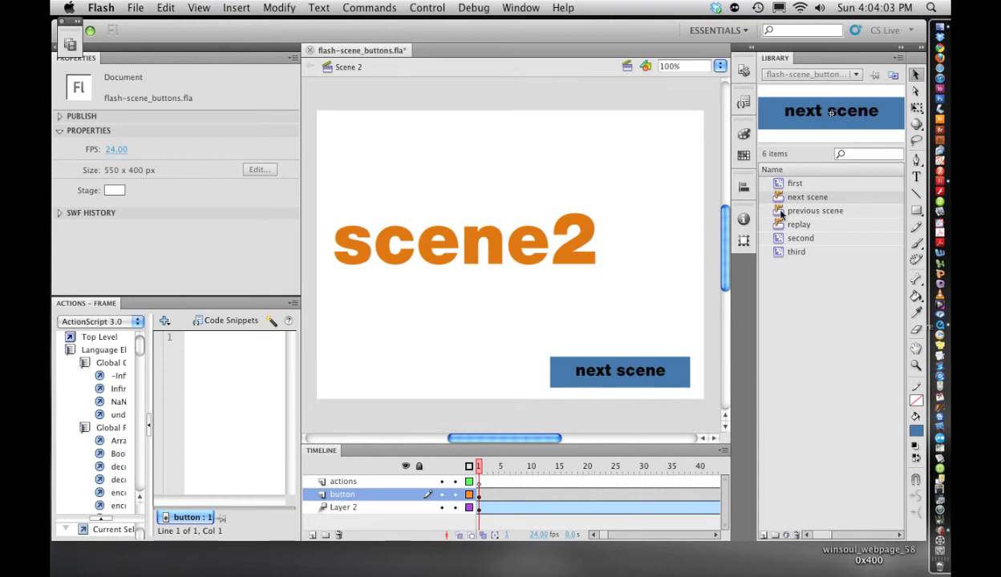
Step: Place a "previous scene" button in the stage's lower-left area at about X 126, Y 359, and name the instance previous2
{"action": "left_click_drag", "start_coordinate": [782, 213], "coordinate": [430, 371]}
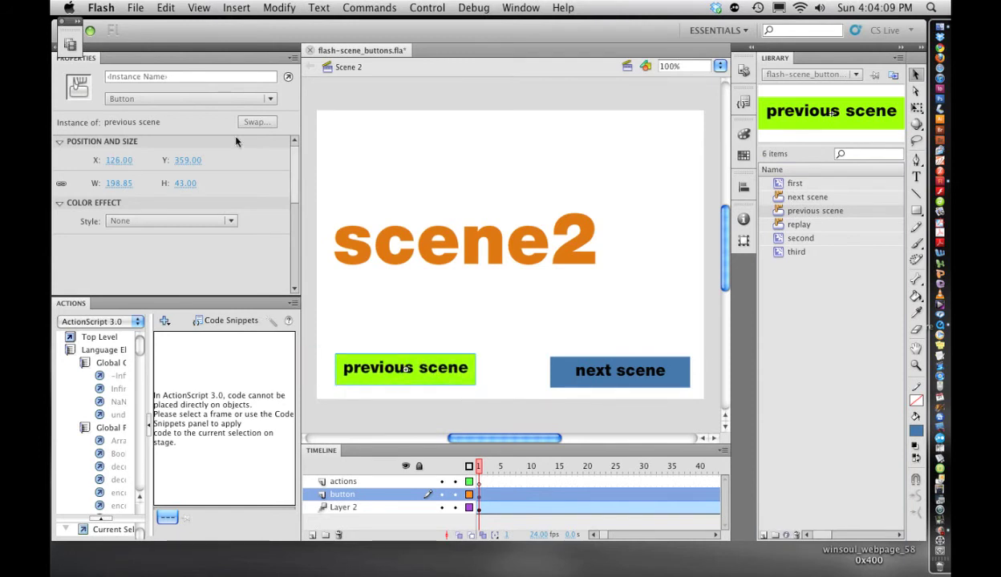
{"action": "left_click", "coordinate": [164, 75]}
{"action": "type", "text": "p"}
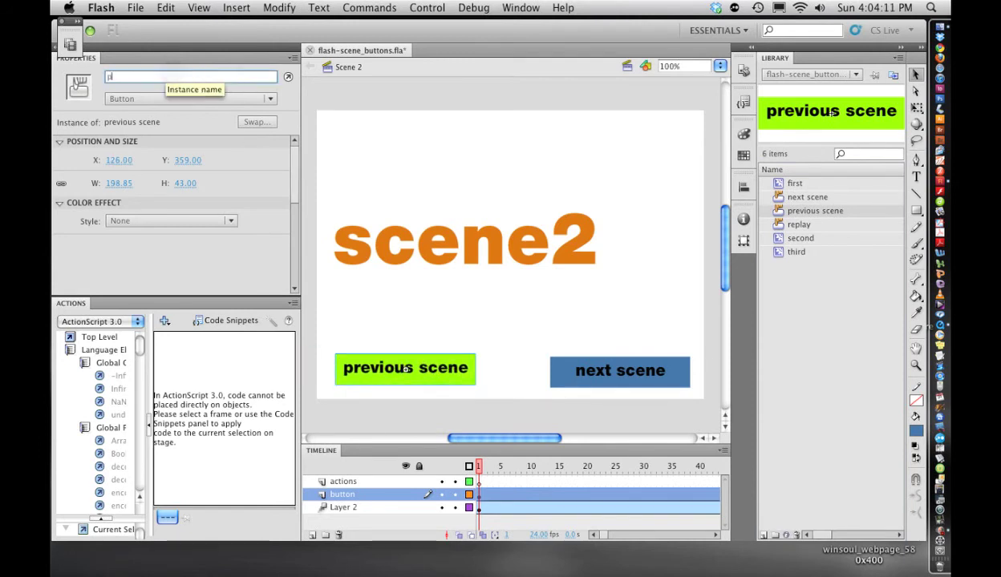
{"action": "type", "text": "revious2"}
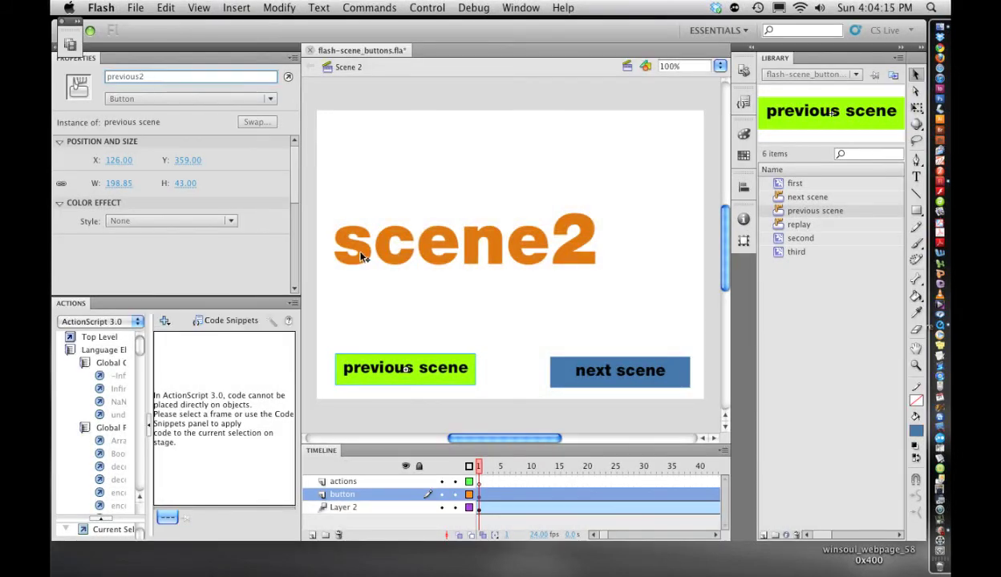
{"action": "left_click", "coordinate": [454, 324]}
Step: Apply the Click to Go to Previous Scene and Play code snippet to the previous2 button
{"action": "left_click", "coordinate": [461, 365]}
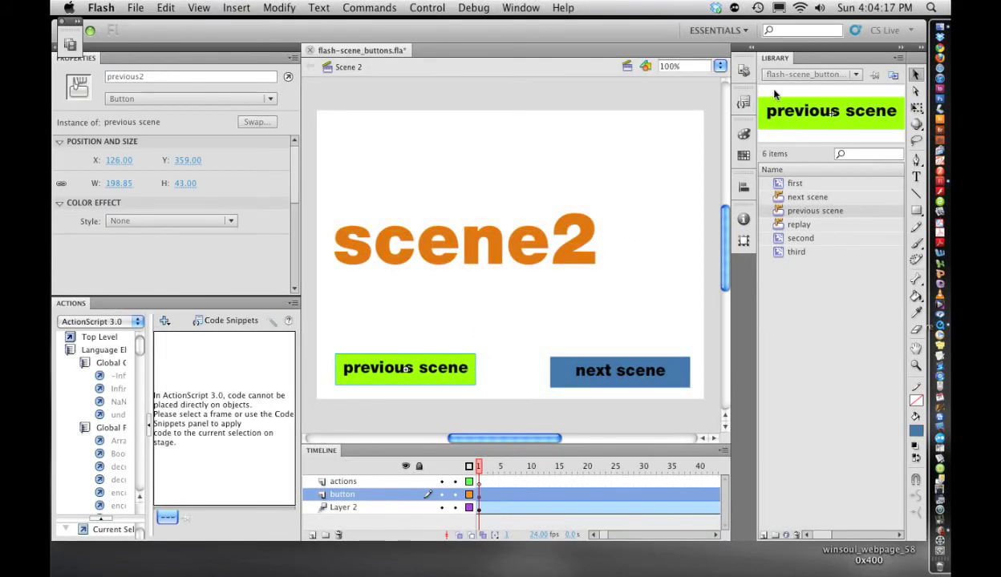
{"action": "left_click", "coordinate": [746, 104]}
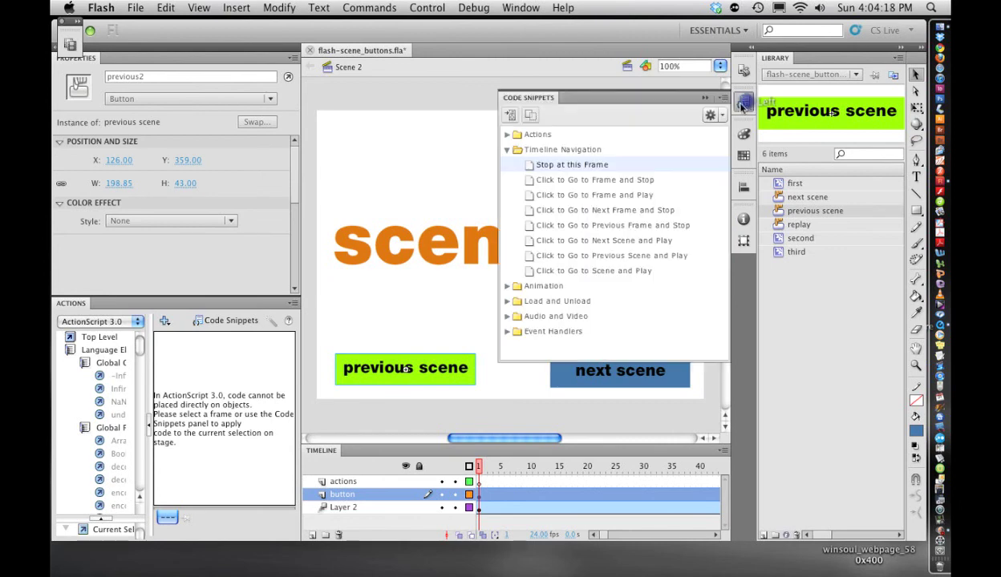
{"action": "double_click", "coordinate": [611, 256]}
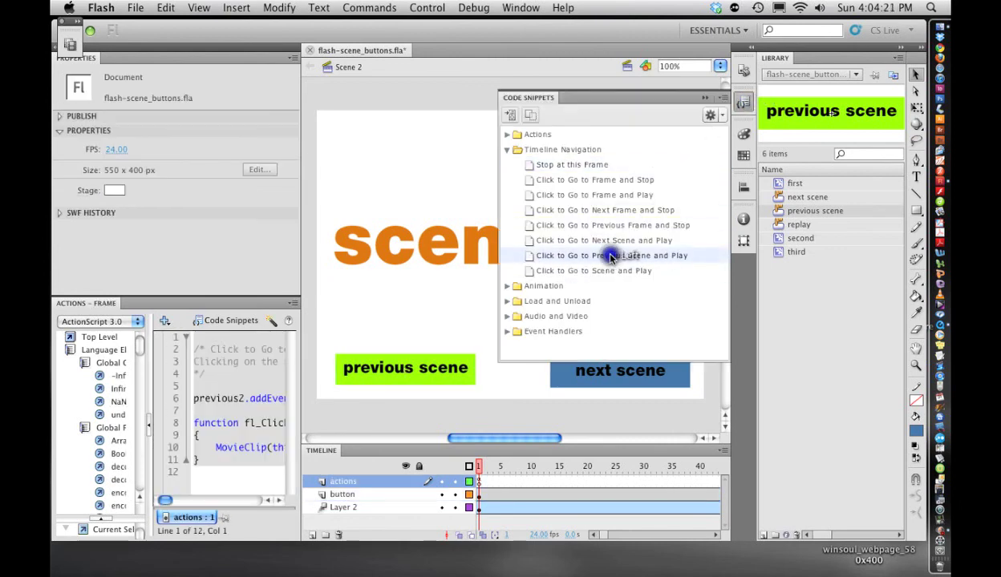
{"action": "left_click", "coordinate": [381, 127]}
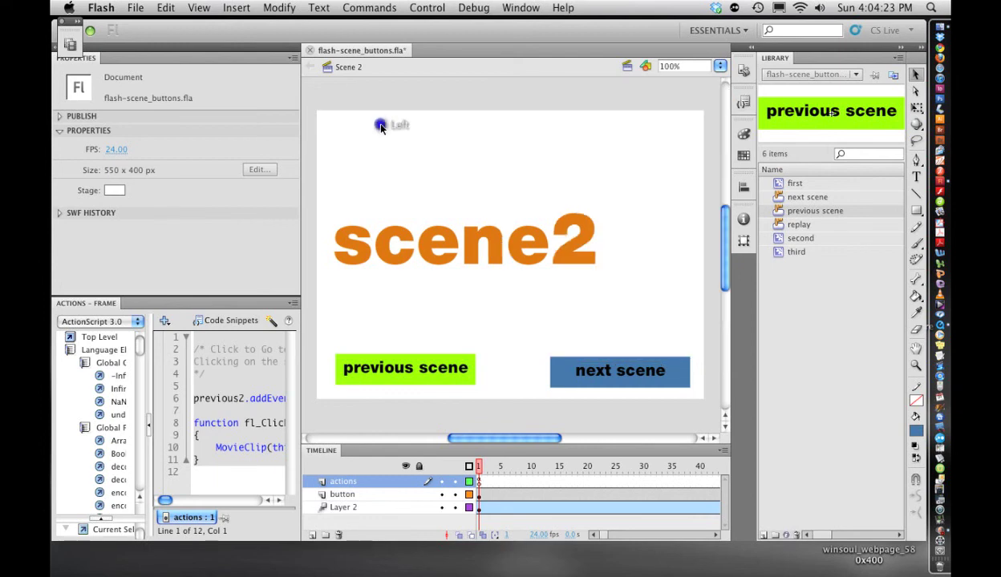
Step: Test the movie in Flash Professional, moving between Scene 1 and Scene 2 with the navigation buttons, and close the preview
{"action": "left_click", "coordinate": [425, 7]}
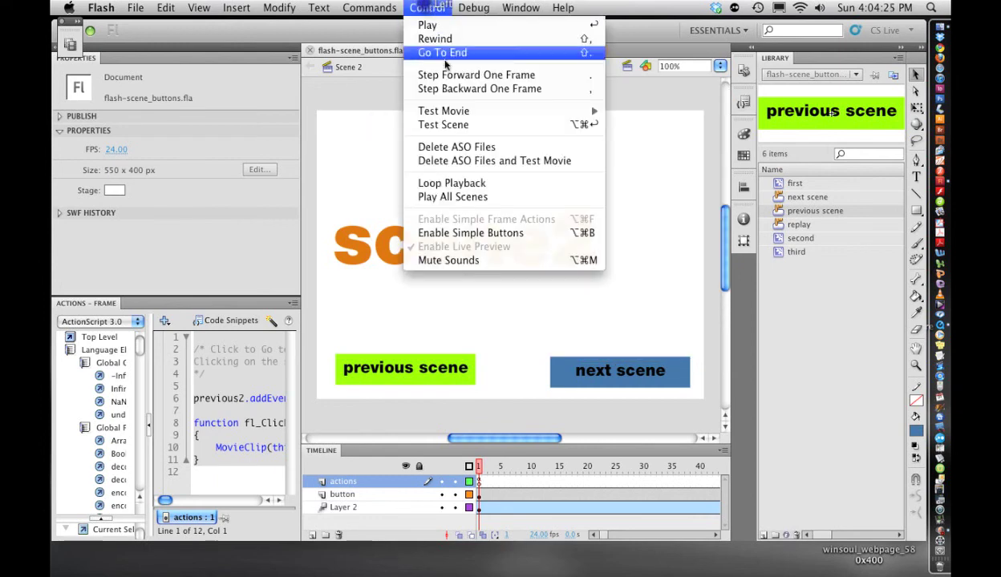
{"action": "mouse_move", "coordinate": [441, 111]}
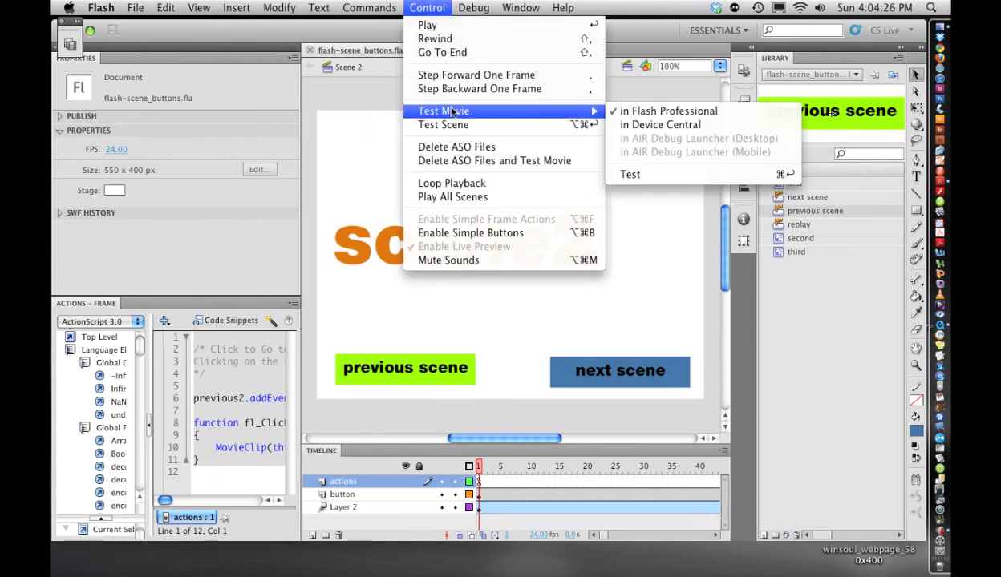
{"action": "left_click", "coordinate": [645, 114]}
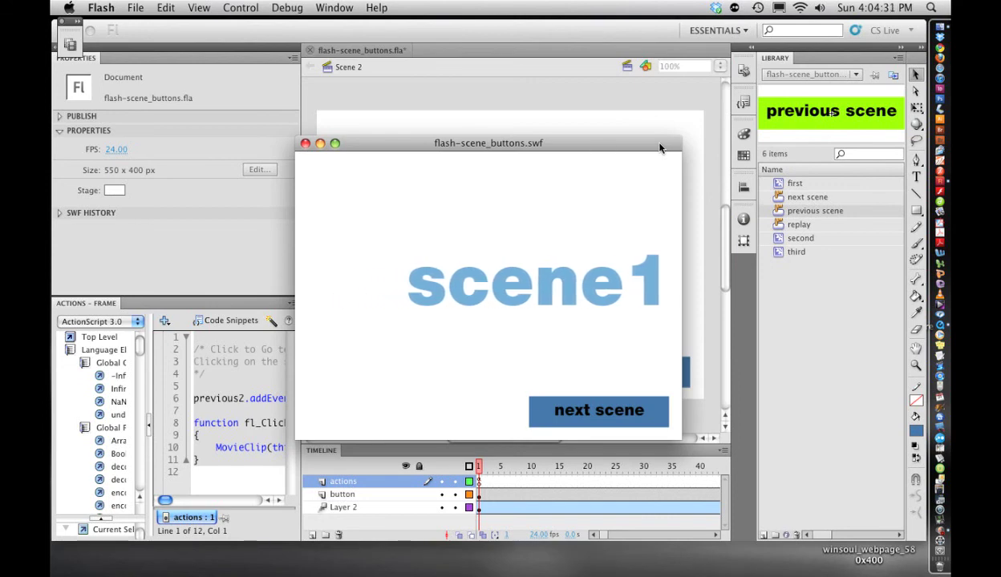
{"action": "left_click", "coordinate": [593, 409]}
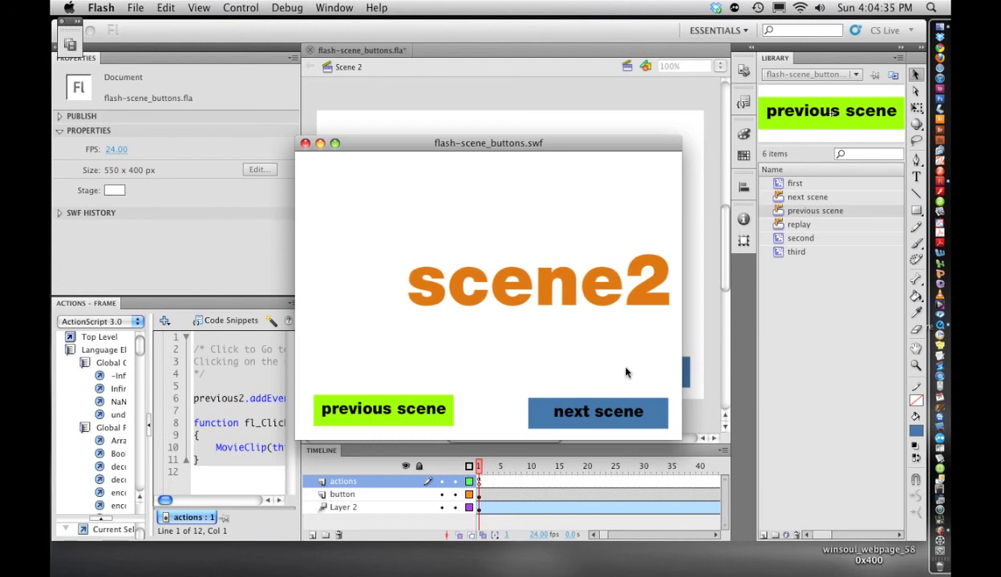
{"action": "left_click", "coordinate": [415, 415]}
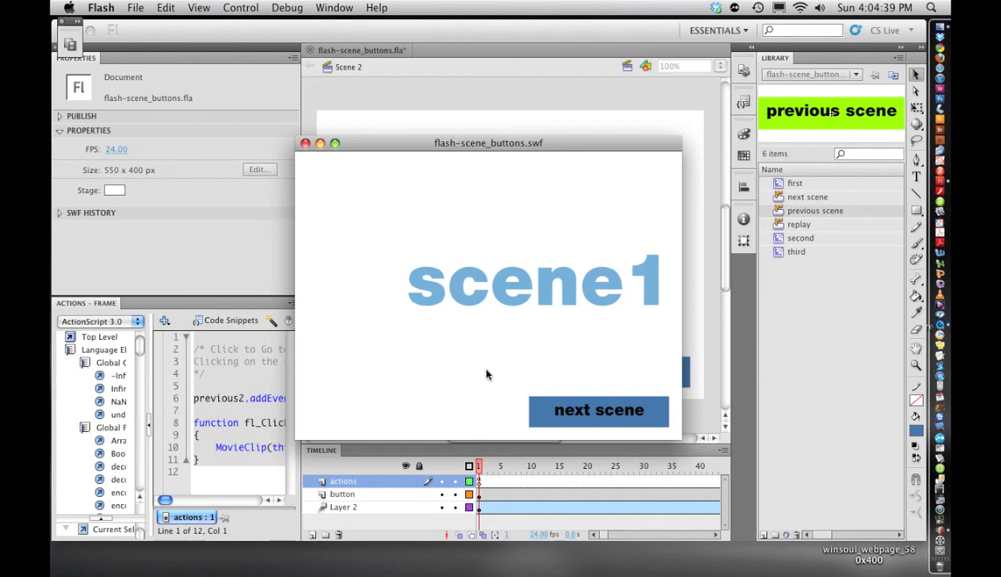
{"action": "left_click", "coordinate": [550, 405]}
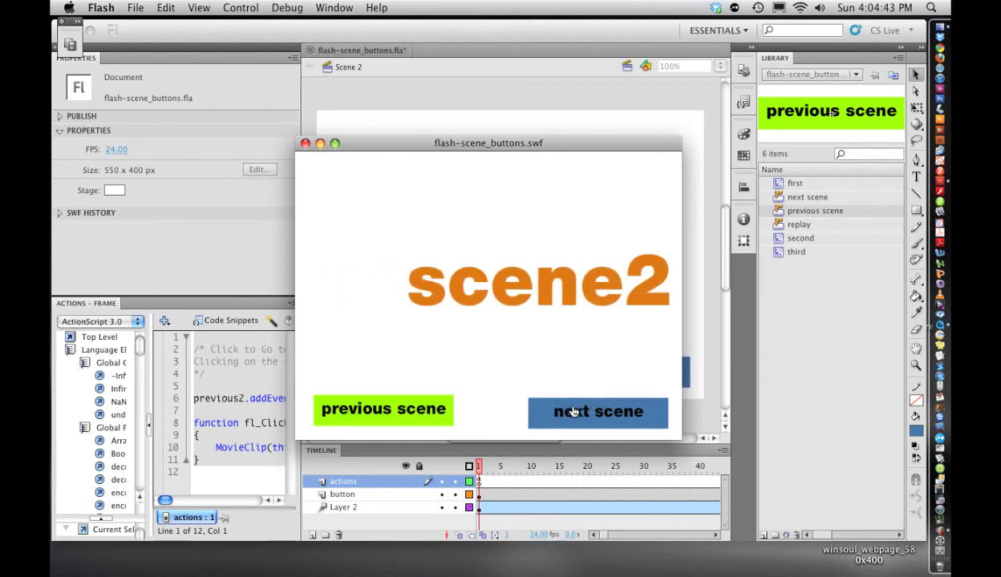
{"action": "left_click", "coordinate": [305, 144]}
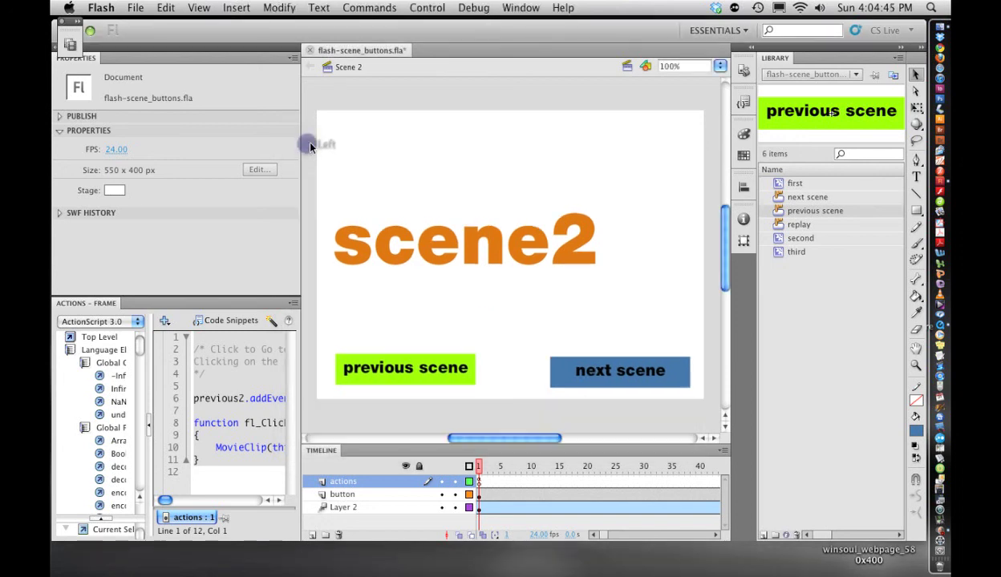